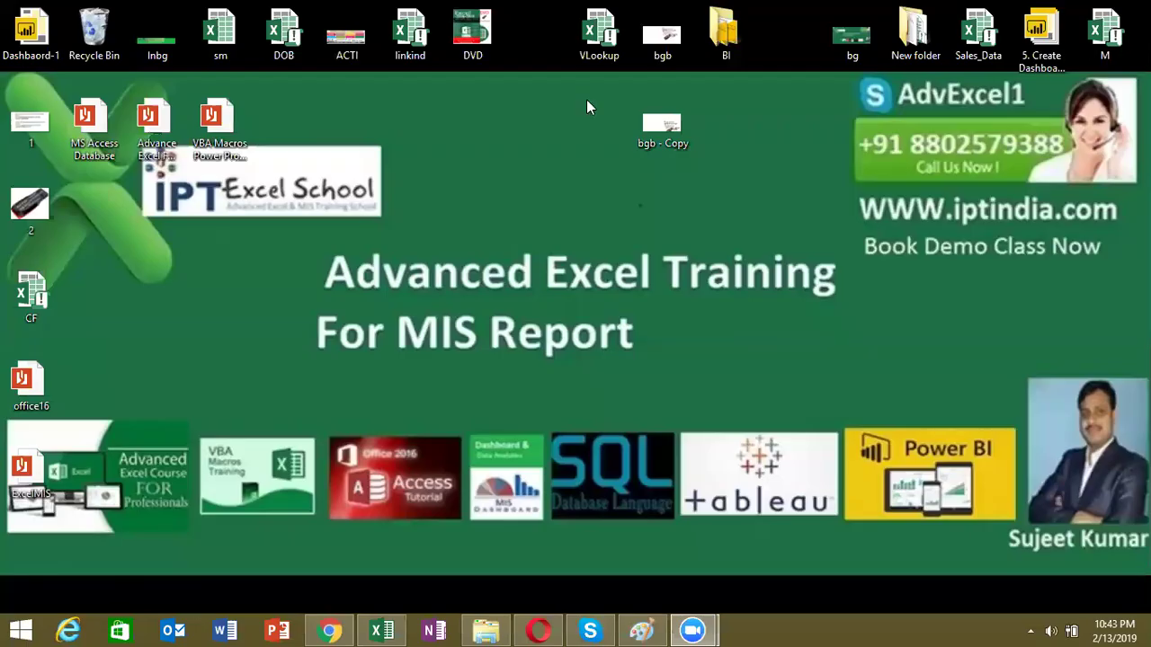
- View images 1 and 2 in the image viewer, then close it
{"action": "right_click", "coordinate": [39, 129]}
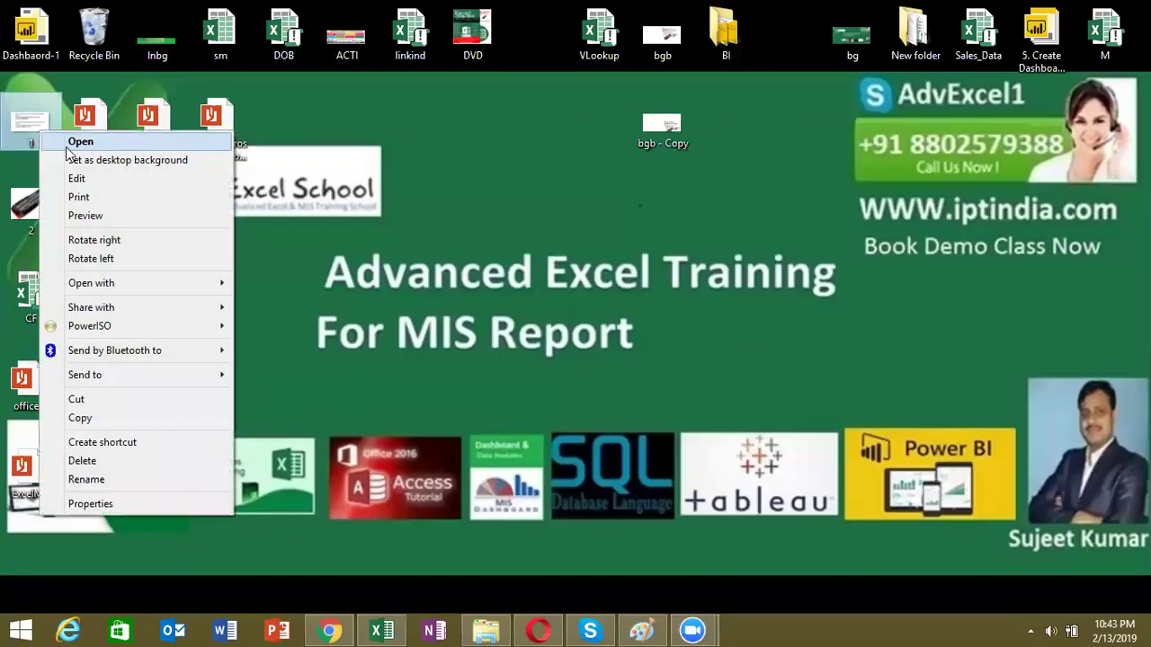
{"action": "left_click", "coordinate": [85, 216]}
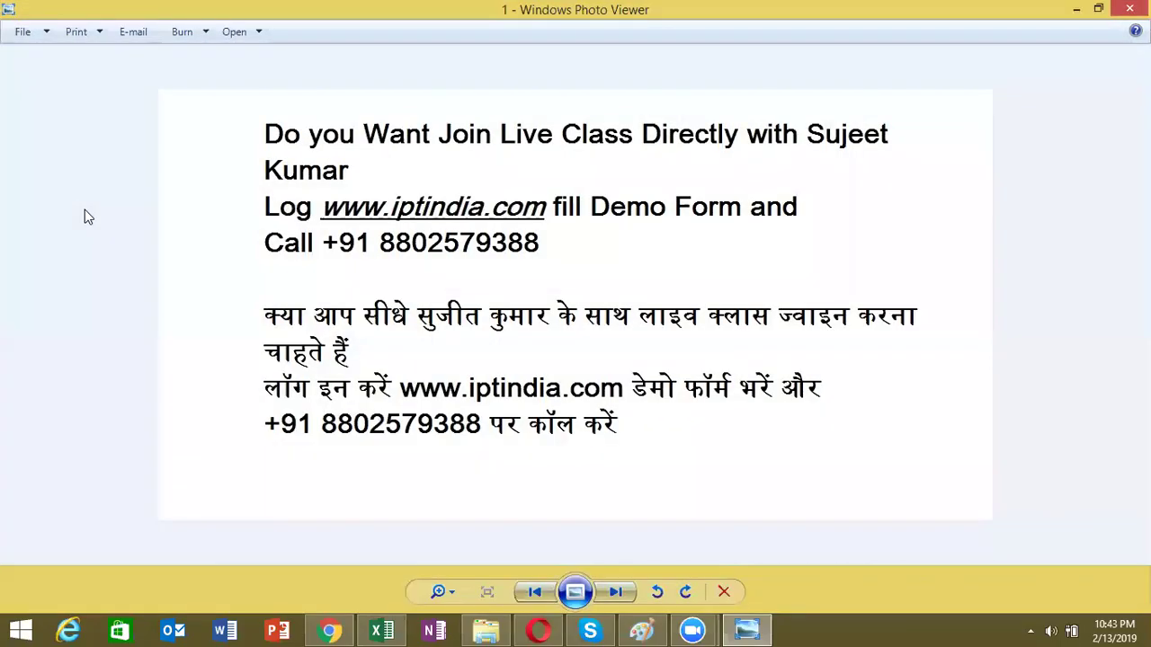
{"action": "left_click", "coordinate": [625, 597]}
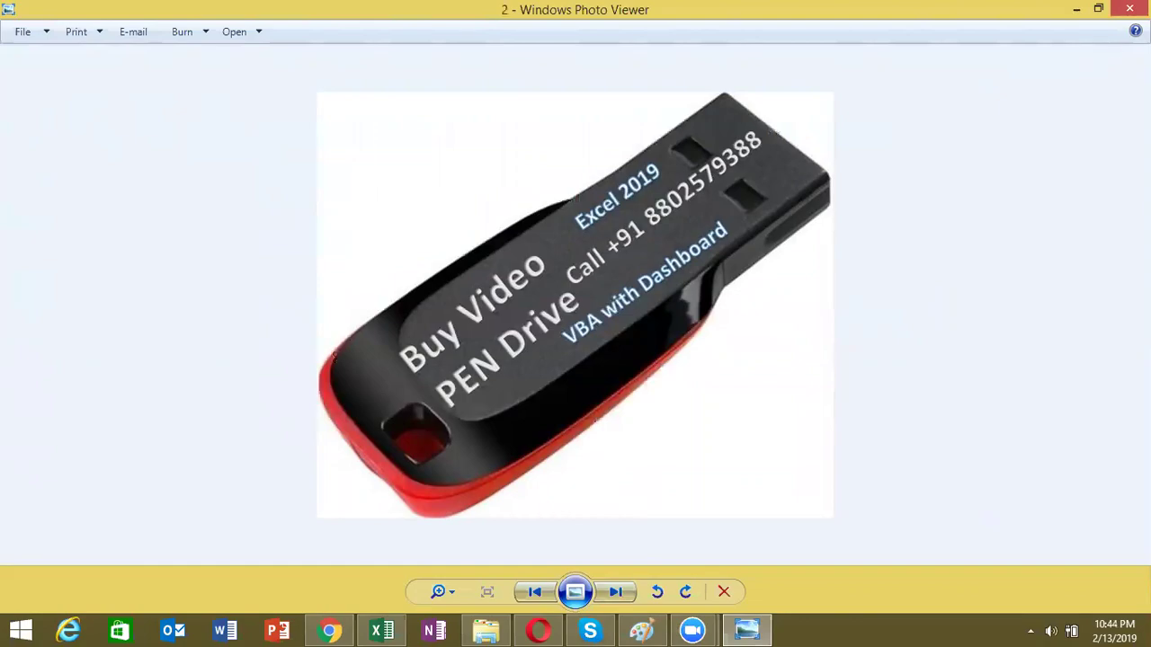
{"action": "left_click", "coordinate": [1128, 9]}
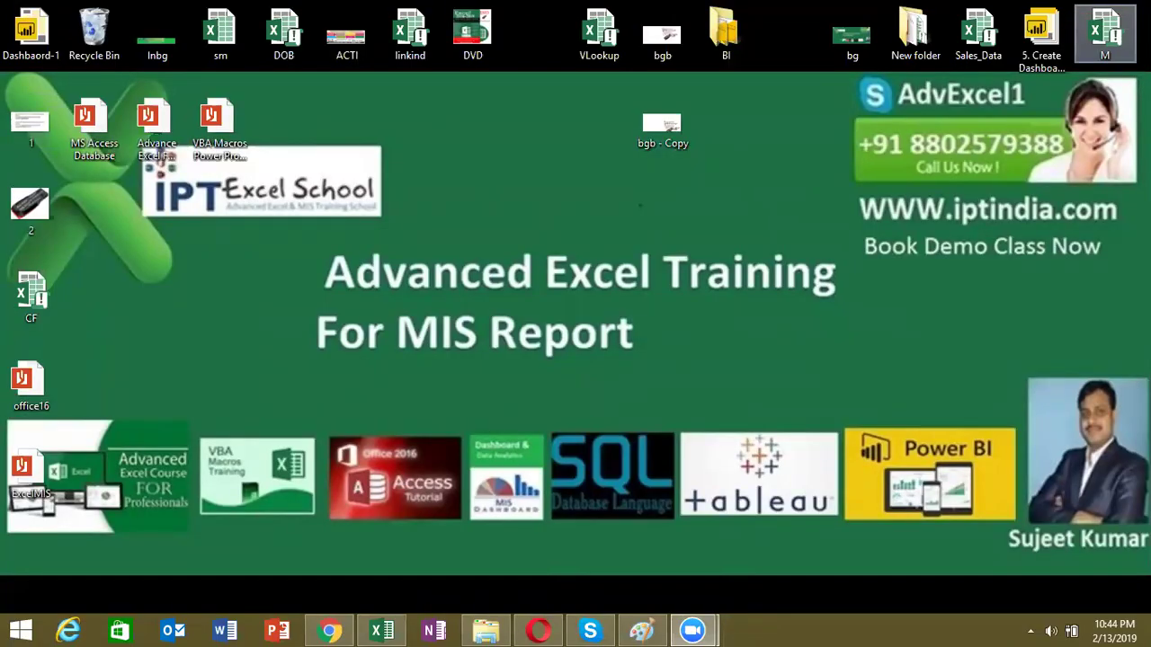
- Show the CF workbook's Data sheet, checking the ID to Amt headers, and return to A1
{"action": "left_click", "coordinate": [402, 630]}
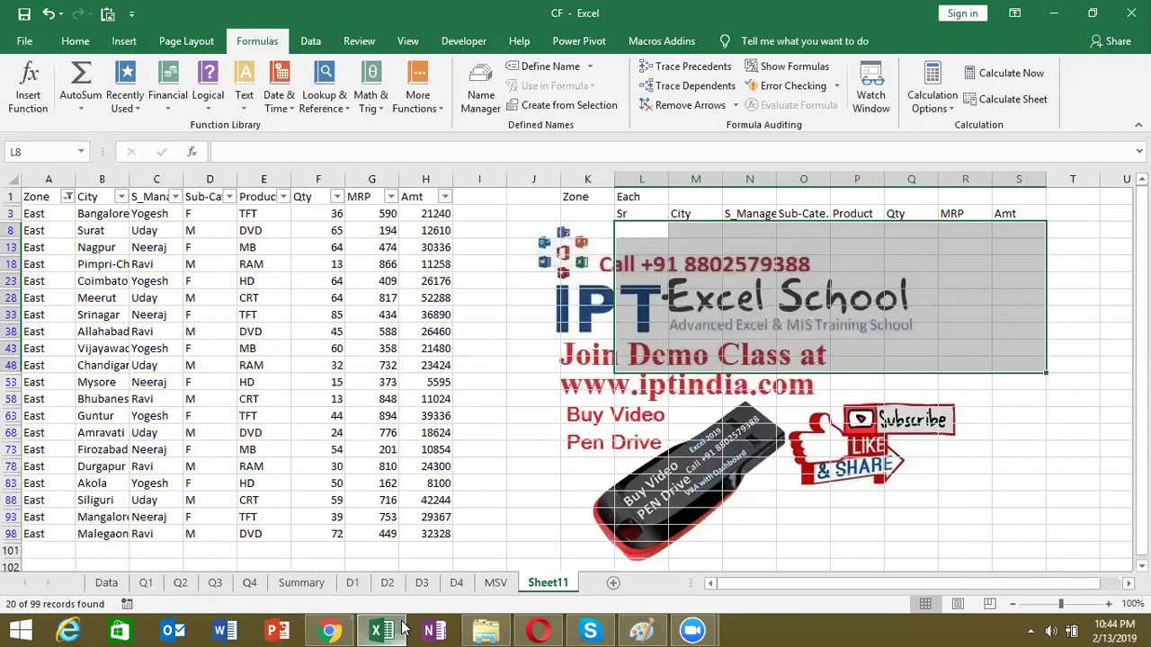
{"action": "left_click", "coordinate": [120, 580]}
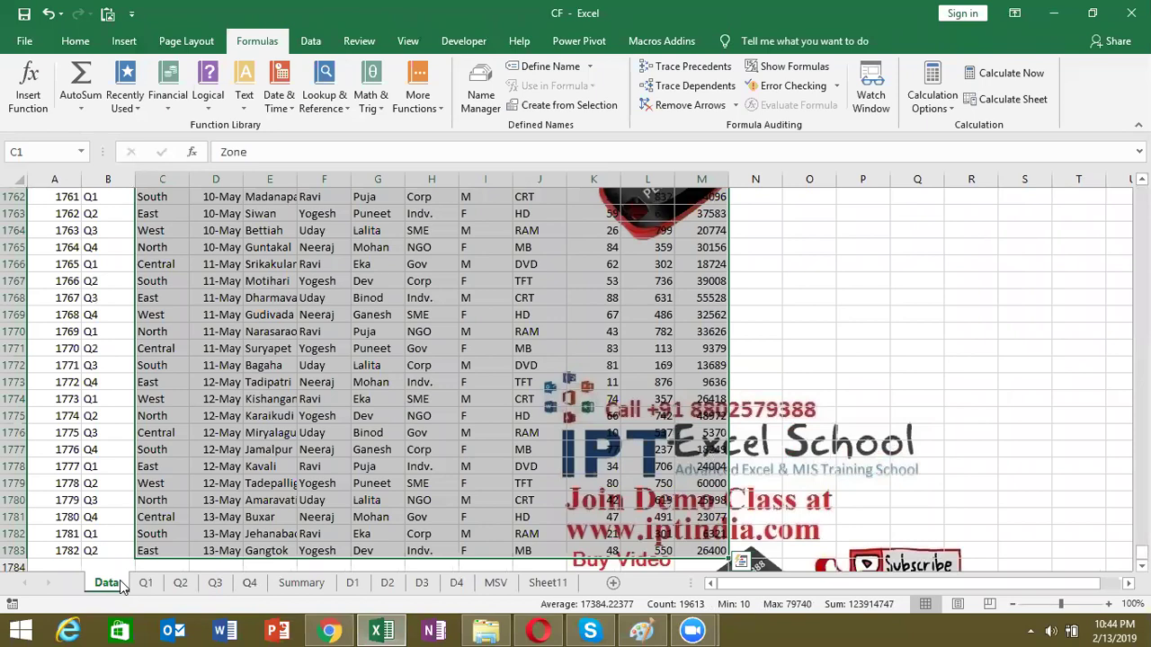
{"action": "key", "text": "ctrl+Up"}
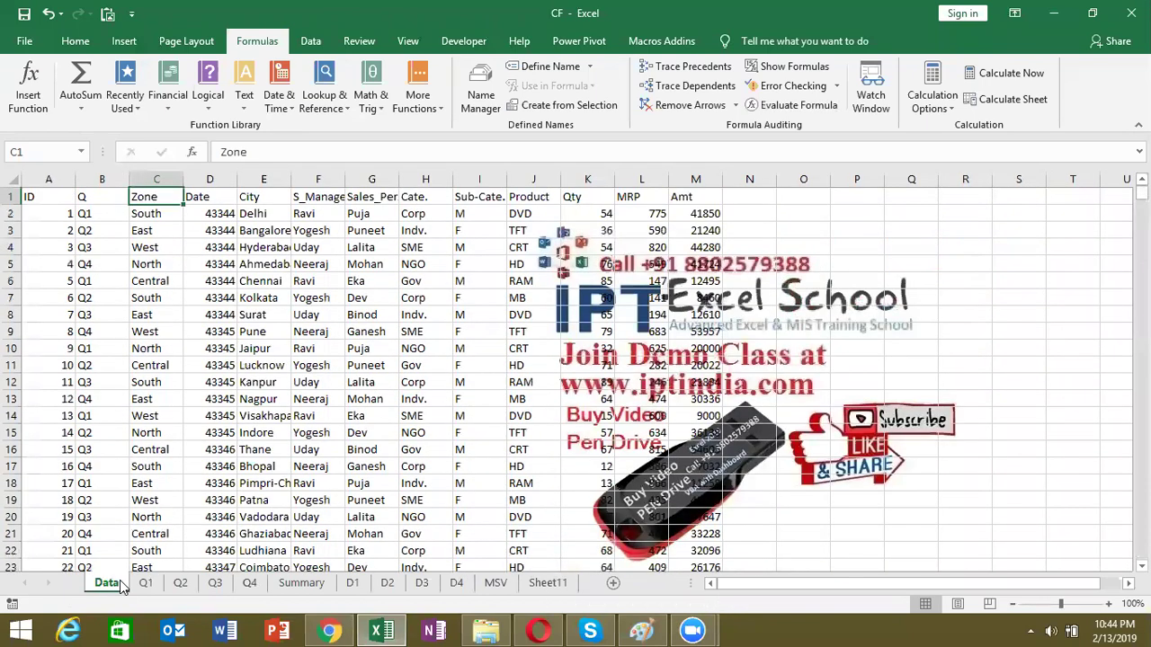
{"action": "key", "text": "ctrl+Left"}
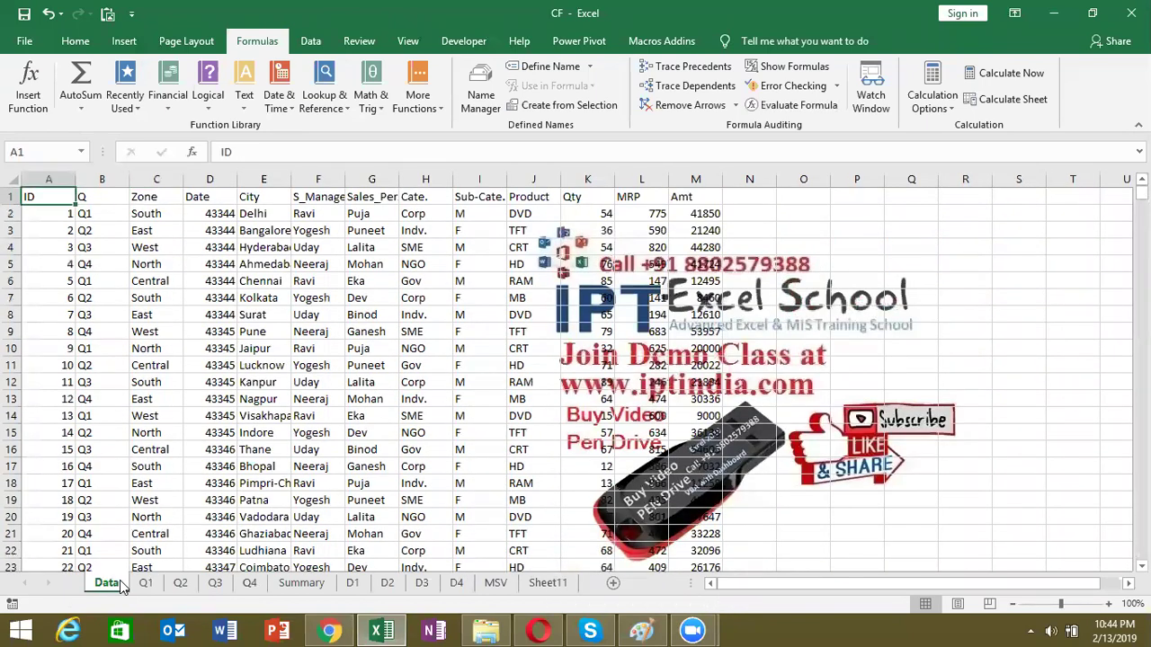
{"action": "key", "text": "ctrl+Right"}
{"action": "key", "text": "ctrl+Left"}
{"action": "key", "text": "Down"}
{"action": "key", "text": "Down"}
{"action": "key", "text": "Down"}
{"action": "key", "text": "Down"}
{"action": "key", "text": "Down"}
{"action": "key", "text": "Down"}
{"action": "key", "text": "Down"}
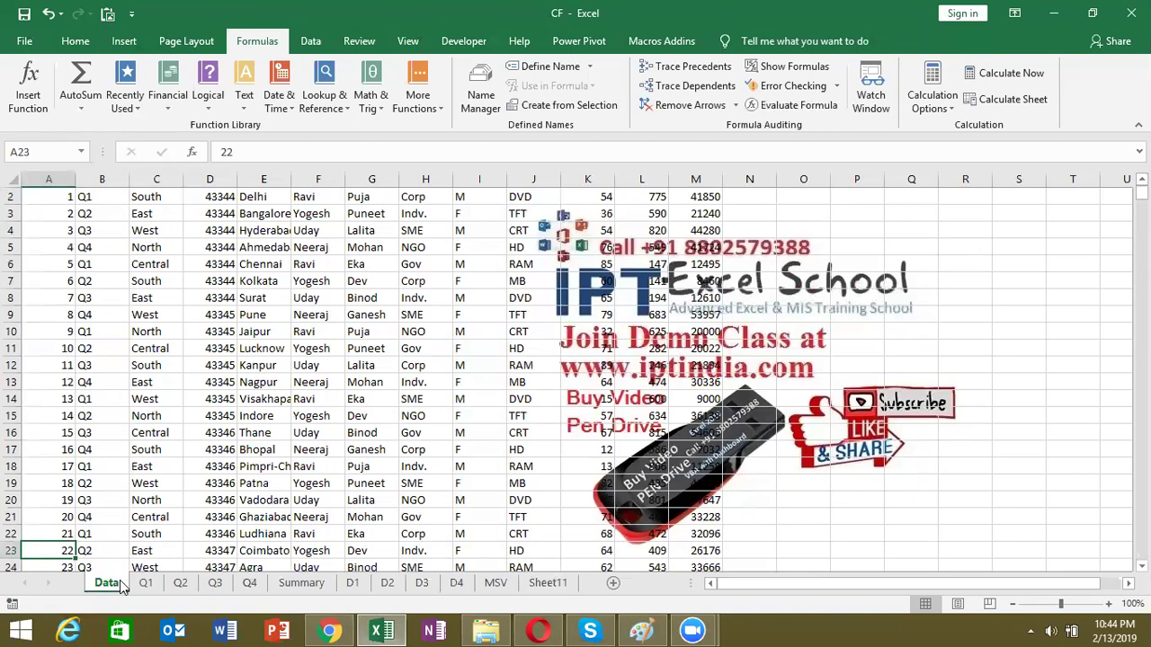
{"action": "key", "text": "Down"}
{"action": "key", "text": "Down"}
{"action": "key", "text": "ctrl+Up"}
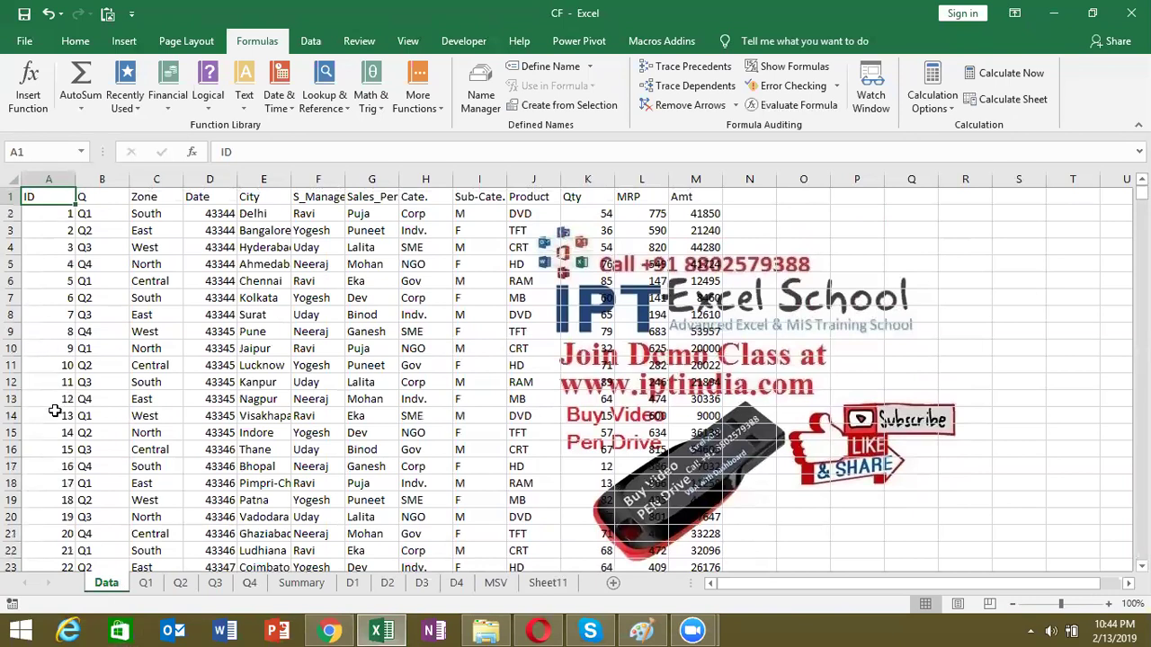
{"action": "left_click_drag", "start_coordinate": [54, 411], "coordinate": [672, 408]}
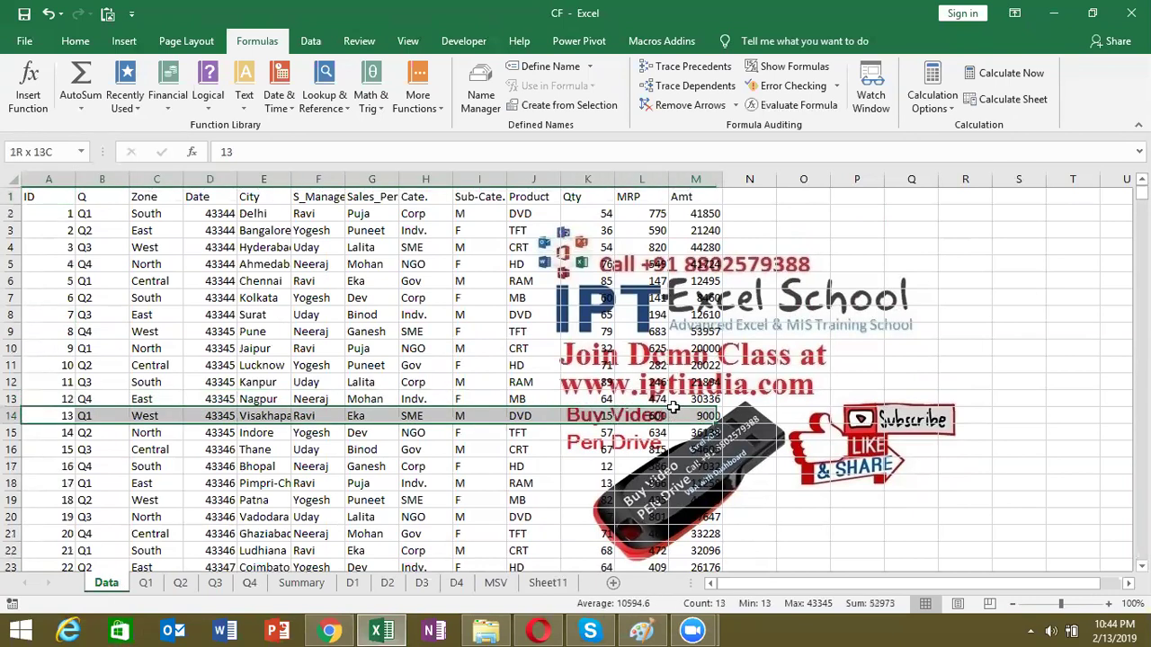
{"action": "left_click", "coordinate": [75, 41]}
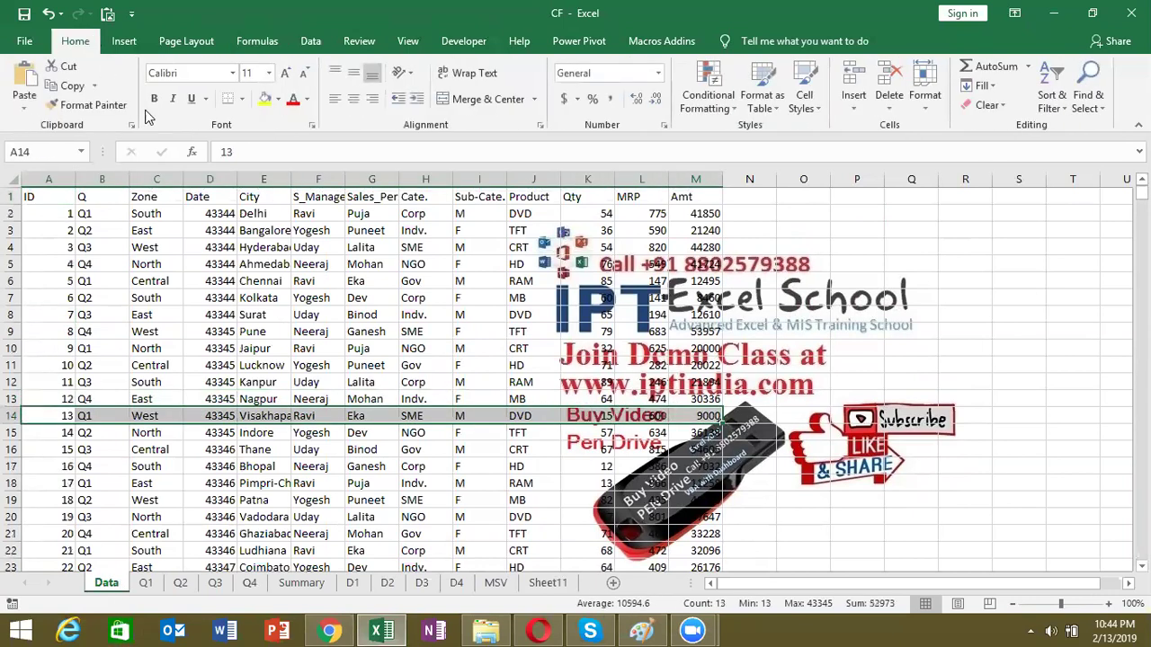
{"action": "left_click", "coordinate": [265, 97]}
{"action": "left_click", "coordinate": [61, 511]}
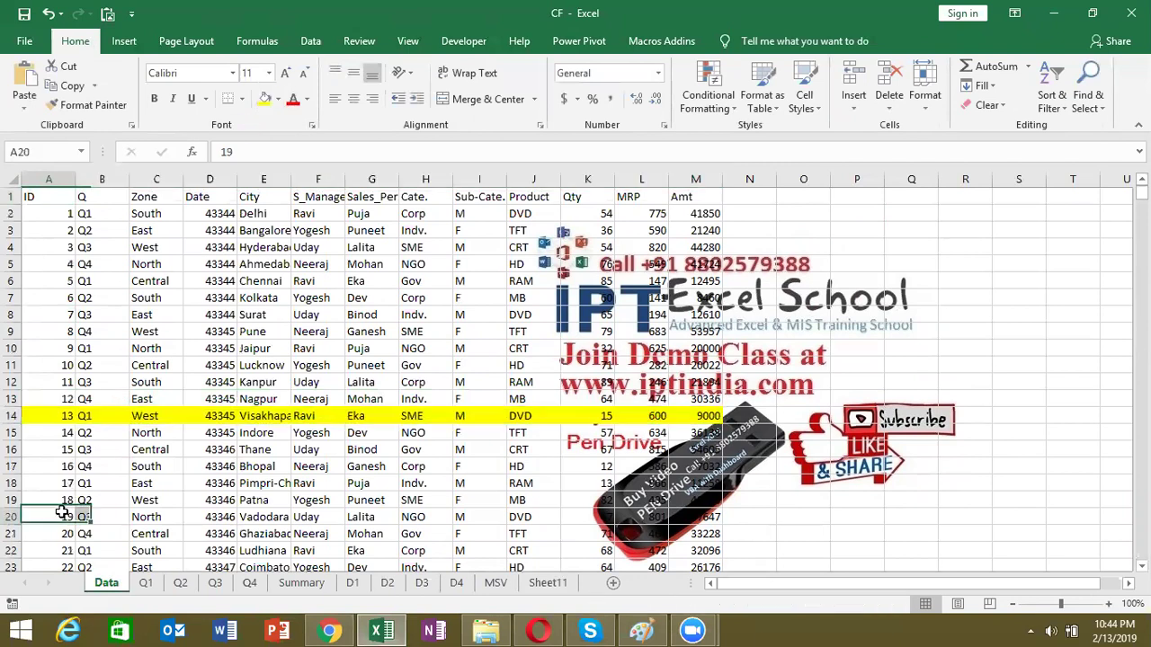
{"action": "left_click_drag", "start_coordinate": [61, 512], "coordinate": [706, 517]}
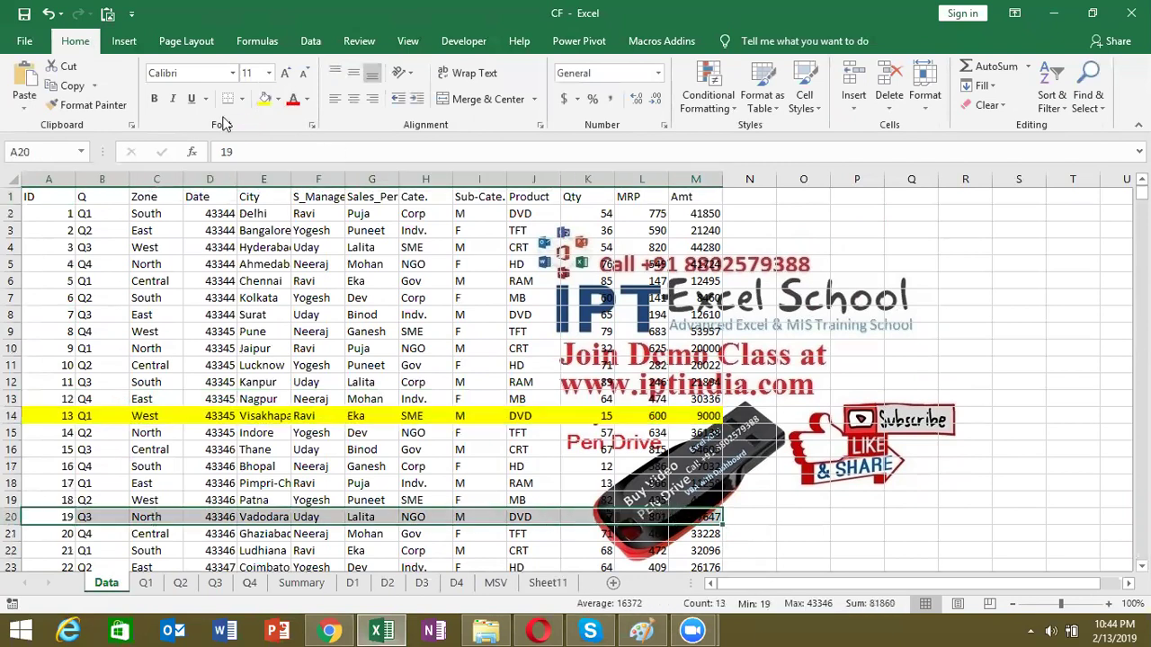
{"action": "left_click", "coordinate": [265, 97]}
{"action": "left_click", "coordinate": [152, 430]}
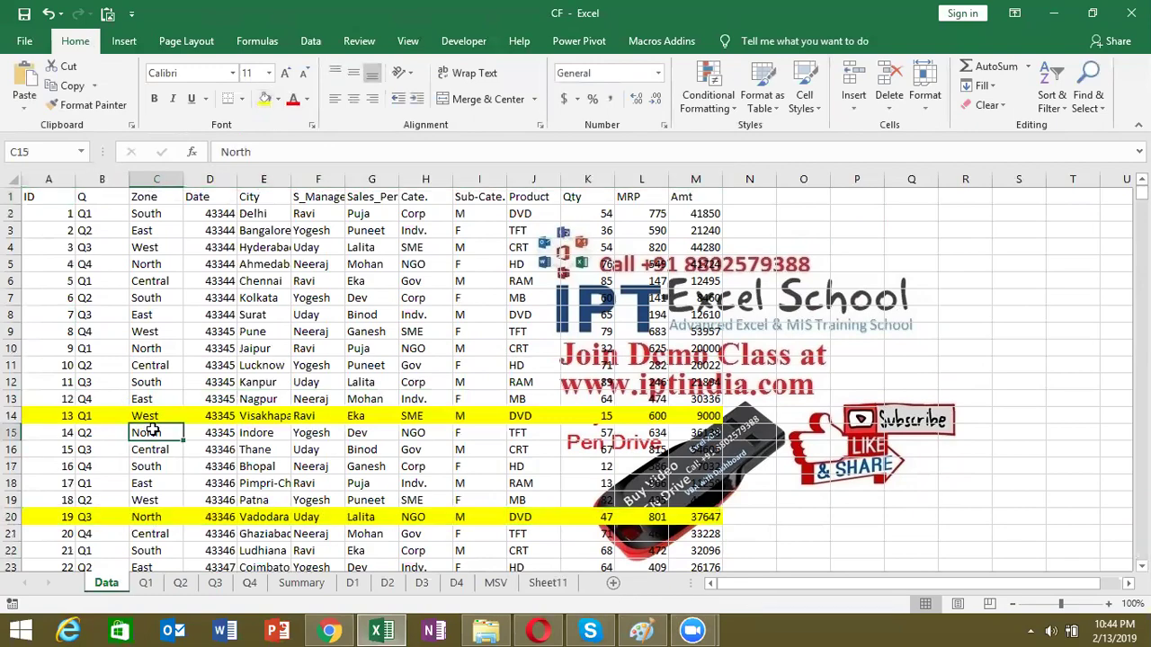
{"action": "key", "text": "Down"}
{"action": "key", "text": "Down"}
{"action": "key", "text": "Down"}
{"action": "key", "text": "Down"}
{"action": "key", "text": "Down"}
{"action": "key", "text": "Down"}
{"action": "key", "text": "Down"}
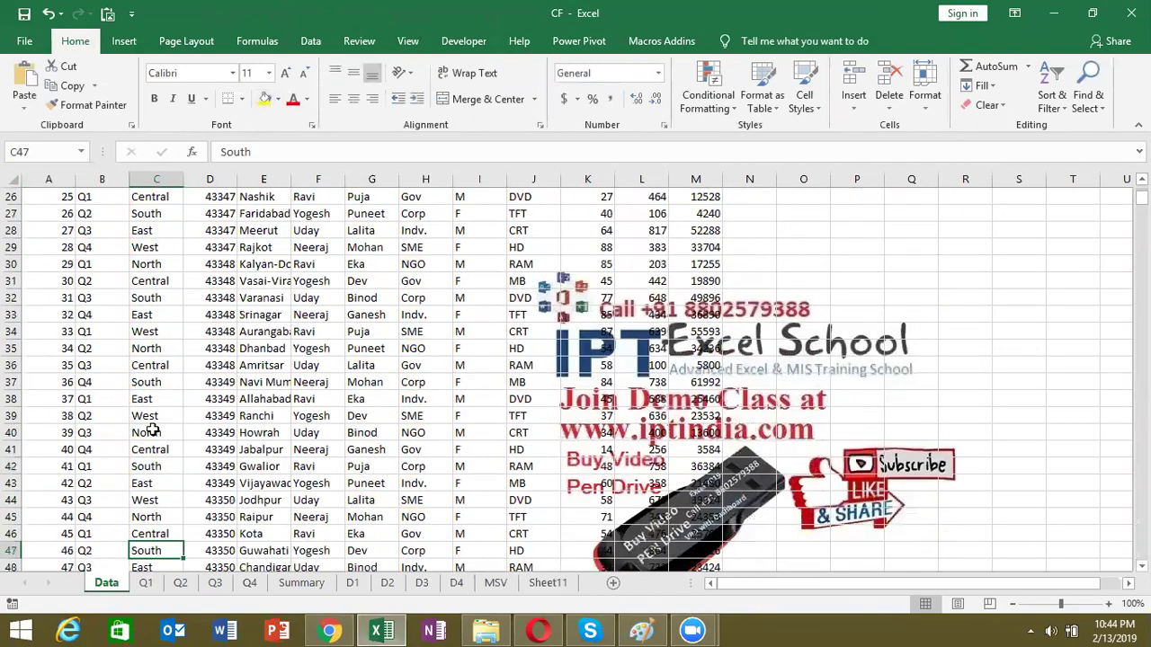
{"action": "key", "text": "Down"}
{"action": "key", "text": "Down"}
{"action": "key", "text": "Down"}
{"action": "key", "text": "Left"}
{"action": "key", "text": "Left"}
{"action": "key", "text": "shift+Right"}
{"action": "key", "text": "shift+Right"}
{"action": "key", "text": "shift+Right"}
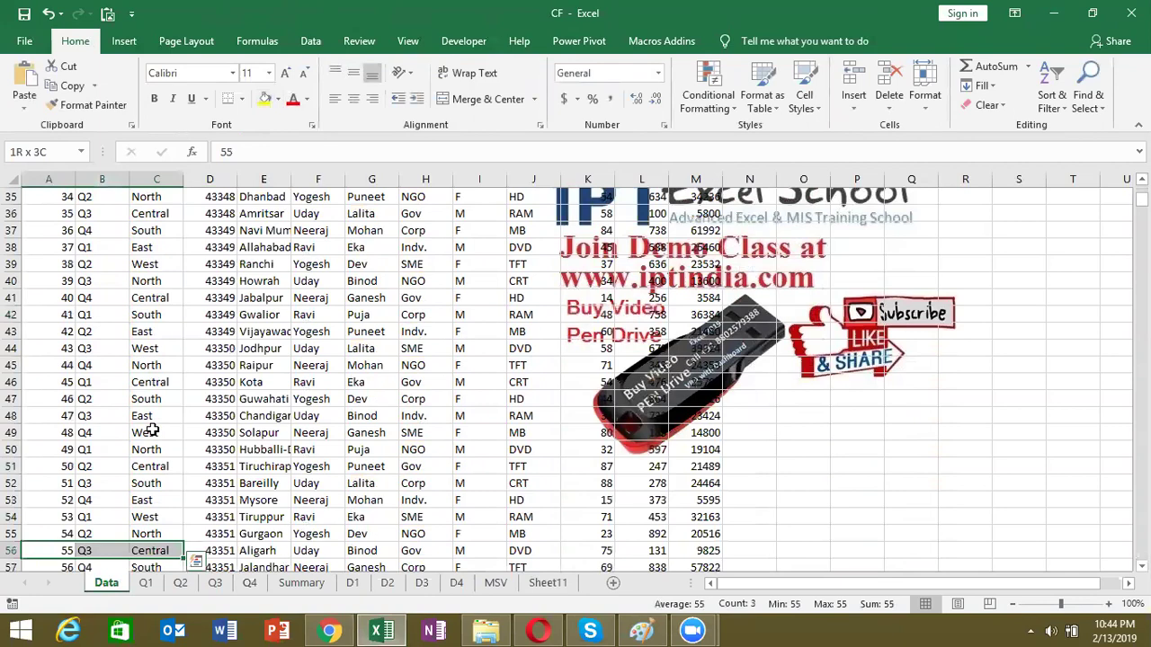
{"action": "key", "text": "shift+Right"}
{"action": "key", "text": "shift+Right"}
{"action": "key", "text": "shift+Right"}
{"action": "key", "text": "shift+Right"}
{"action": "key", "text": "shift+Right"}
{"action": "key", "text": "shift+Right"}
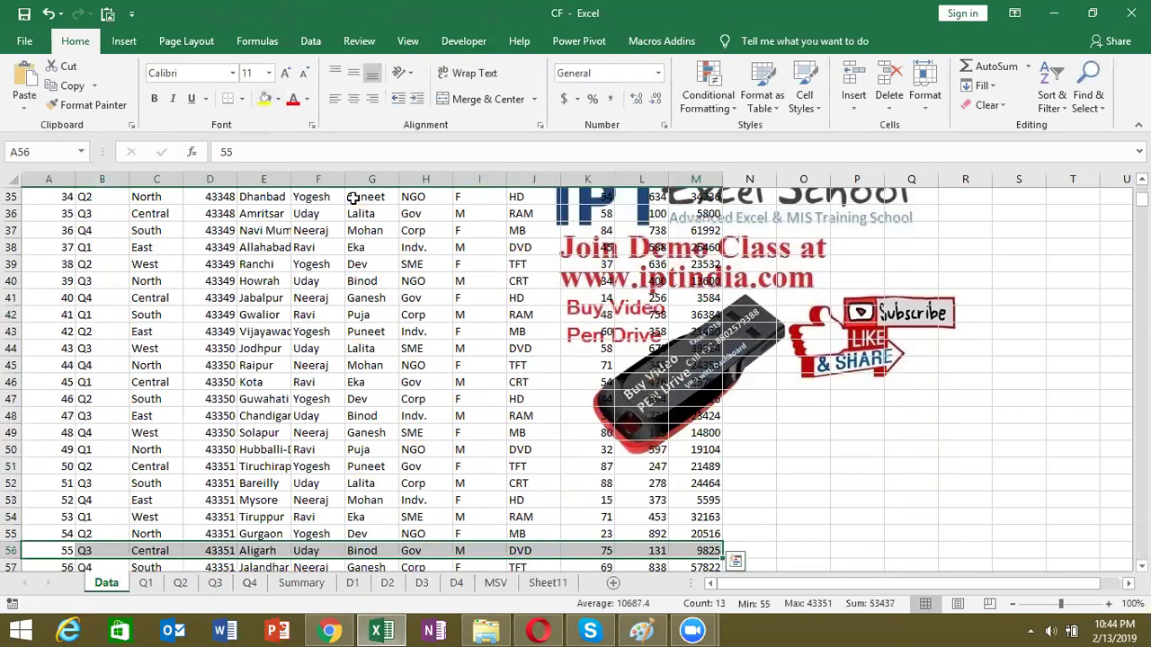
{"action": "left_click", "coordinate": [265, 100]}
{"action": "key", "text": "Down"}
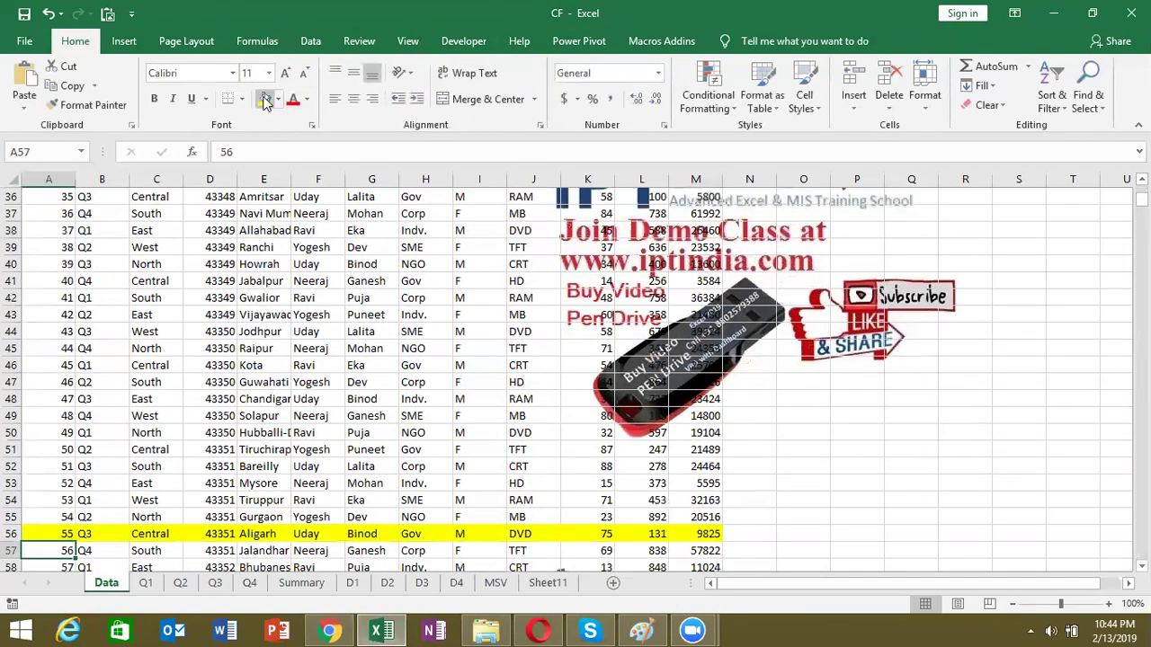
{"action": "key", "text": "Down"}
{"action": "key", "text": "Down"}
{"action": "key", "text": "Down"}
{"action": "key", "text": "shift+Right"}
{"action": "key", "text": "shift+Right"}
{"action": "key", "text": "shift+Right"}
{"action": "key", "text": "shift+Right"}
{"action": "key", "text": "shift+Right"}
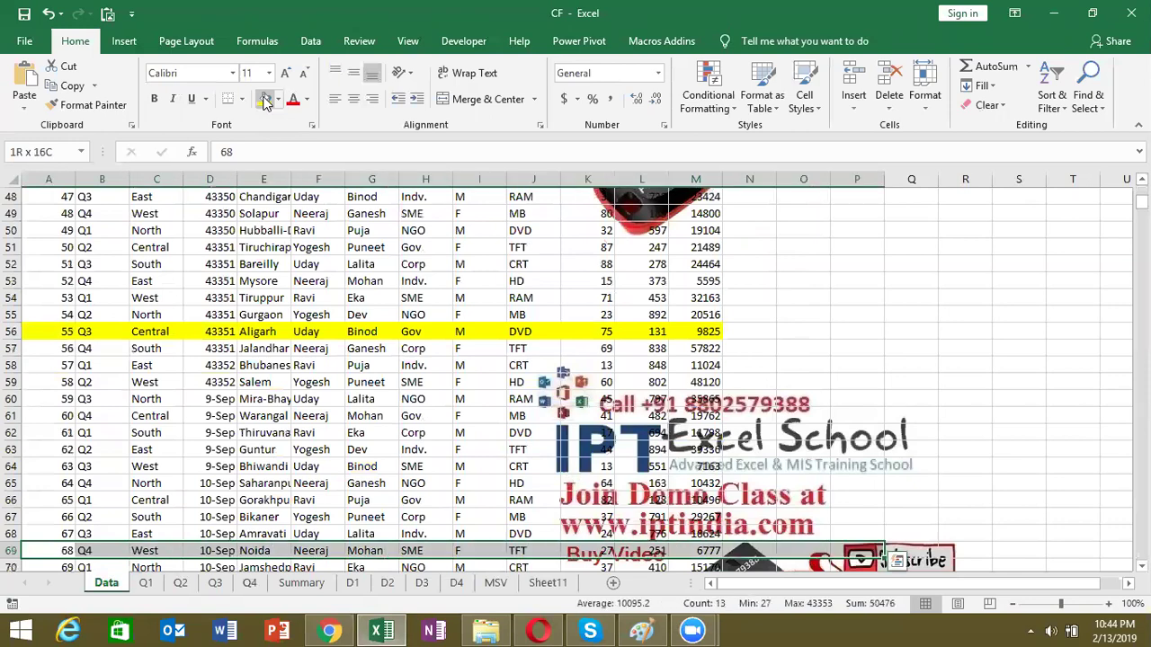
{"action": "key", "text": "shift+Left"}
{"action": "key", "text": "shift+Left"}
{"action": "key", "text": "shift+Left"}
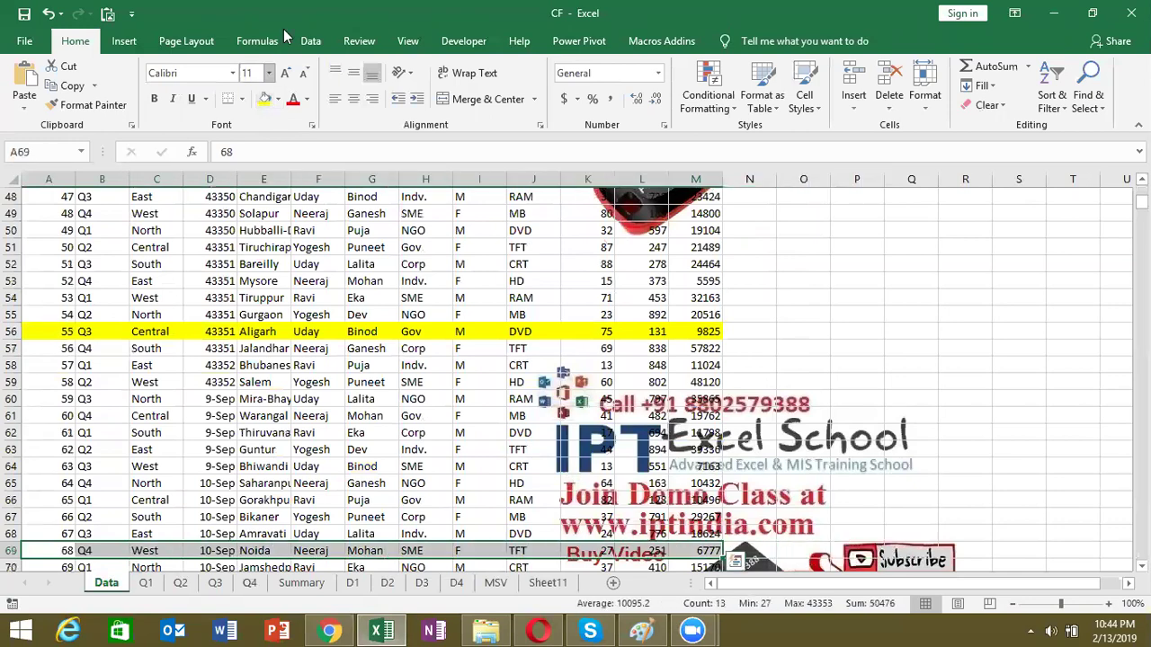
{"action": "left_click", "coordinate": [266, 99]}
{"action": "key", "text": "Down"}
{"action": "key", "text": "Down"}
{"action": "key", "text": "Down"}
{"action": "key", "text": "Down"}
{"action": "key", "text": "Down"}
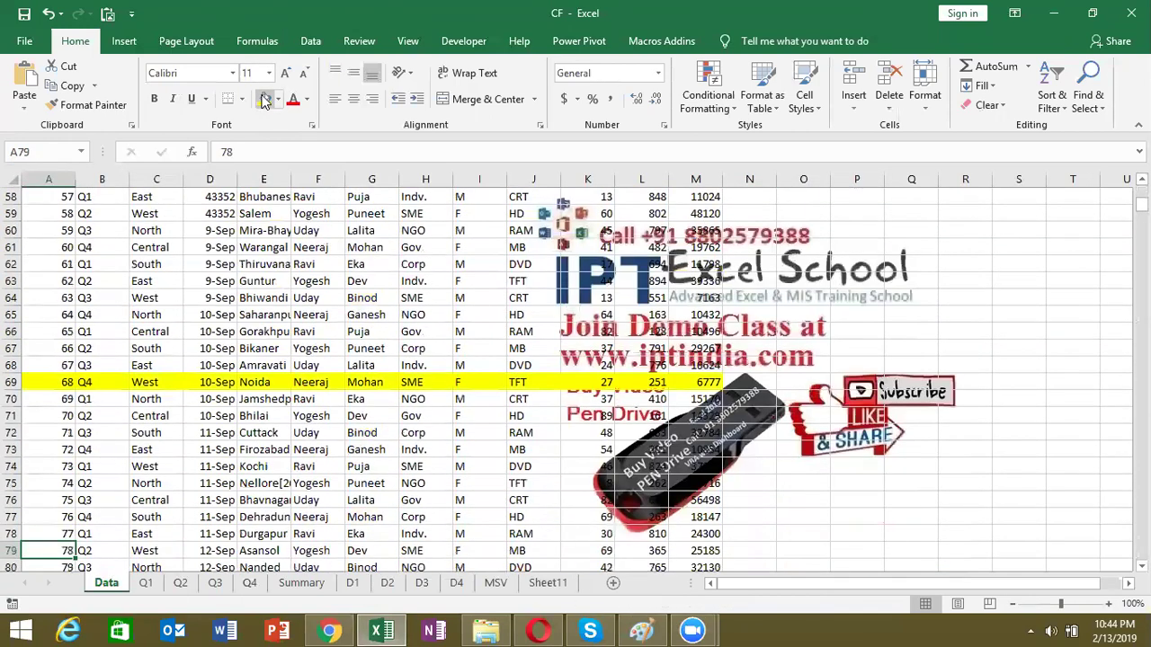
{"action": "key", "text": "Down"}
{"action": "key", "text": "shift+Right"}
{"action": "key", "text": "shift+Right"}
{"action": "key", "text": "shift+Right"}
{"action": "key", "text": "shift+Right"}
{"action": "key", "text": "shift+Right"}
{"action": "key", "text": "shift+Right"}
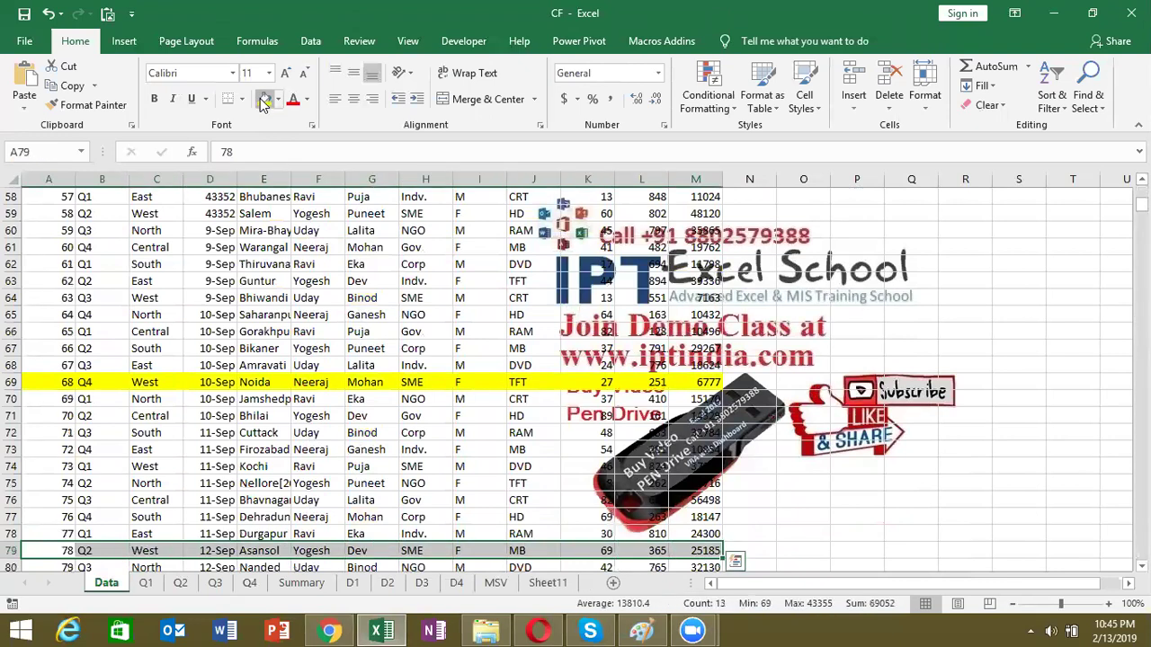
{"action": "left_click", "coordinate": [263, 102]}
{"action": "key", "text": "Up"}
{"action": "key", "text": "Up"}
{"action": "key", "text": "Up"}
{"action": "key", "text": "Up"}
{"action": "key", "text": "Up"}
{"action": "key", "text": "Up"}
{"action": "key", "text": "Up"}
{"action": "key", "text": "Up"}
{"action": "key", "text": "Up"}
{"action": "key", "text": "Up"}
{"action": "key", "text": "Up"}
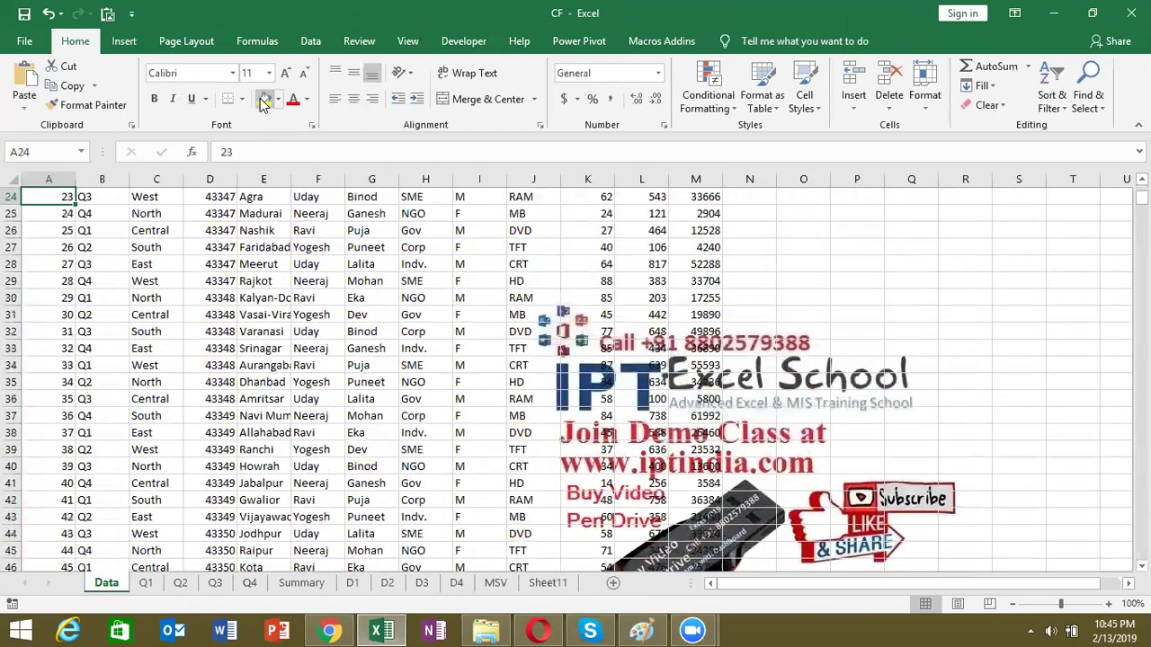
{"action": "key", "text": "Up"}
{"action": "key", "text": "Up"}
{"action": "key", "text": "Up"}
{"action": "key", "text": "Up"}
{"action": "key", "text": "Up"}
{"action": "key", "text": "Up"}
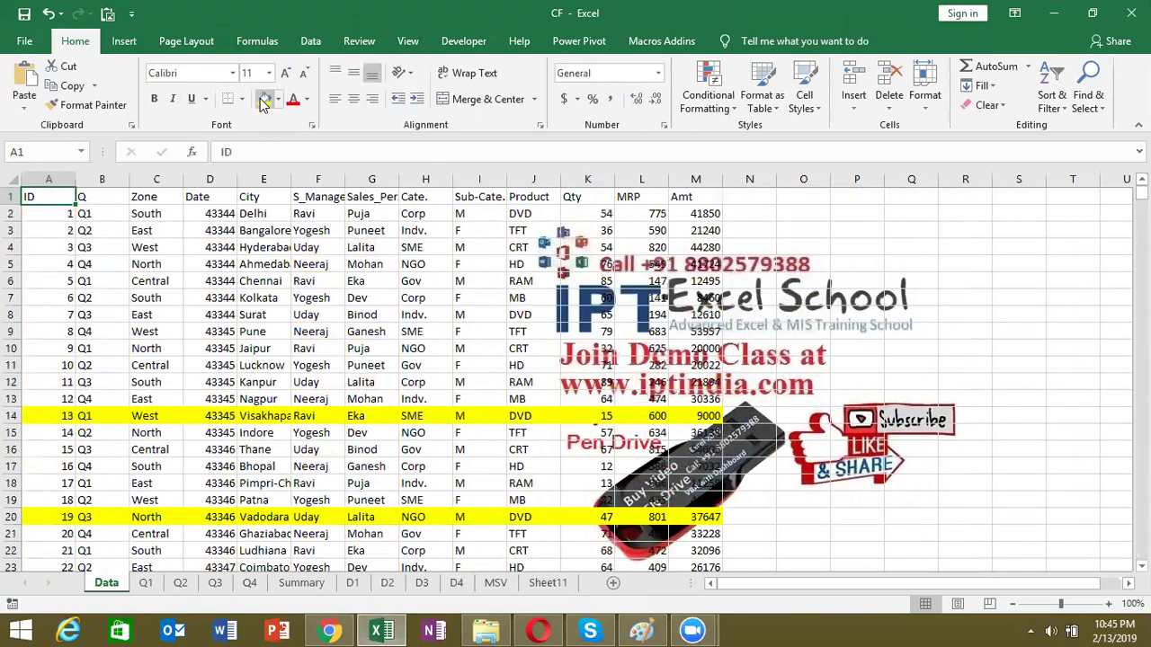
{"action": "key", "text": "Down"}
{"action": "key", "text": "Down"}
{"action": "key", "text": "Down"}
{"action": "key", "text": "Down"}
{"action": "key", "text": "Down"}
{"action": "key", "text": "Down"}
{"action": "key", "text": "Down"}
{"action": "key", "text": "Down"}
{"action": "key", "text": "Down"}
{"action": "key", "text": "Down"}
{"action": "key", "text": "Down"}
{"action": "key", "text": "Down"}
{"action": "key", "text": "Down"}
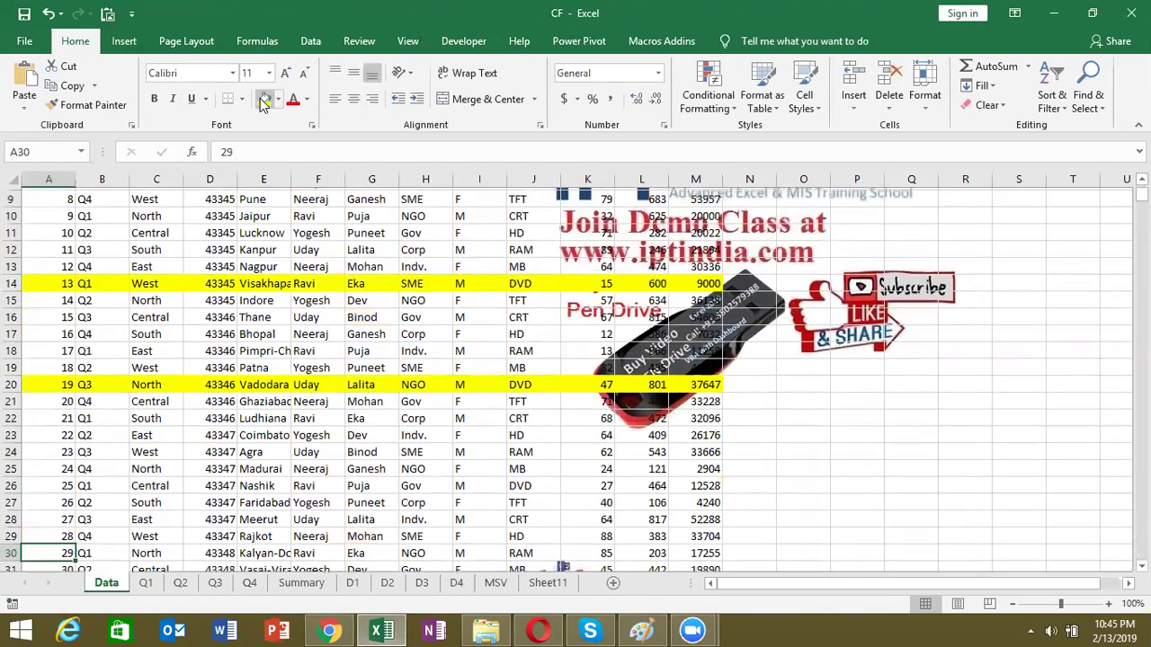
{"action": "key", "text": "Down"}
{"action": "key", "text": "Down"}
{"action": "key", "text": "Down"}
{"action": "key", "text": "Down"}
{"action": "key", "text": "Down"}
{"action": "key", "text": "Down"}
{"action": "key", "text": "Down"}
{"action": "key", "text": "Down"}
{"action": "key", "text": "Down"}
{"action": "key", "text": "Down"}
{"action": "key", "text": "Down"}
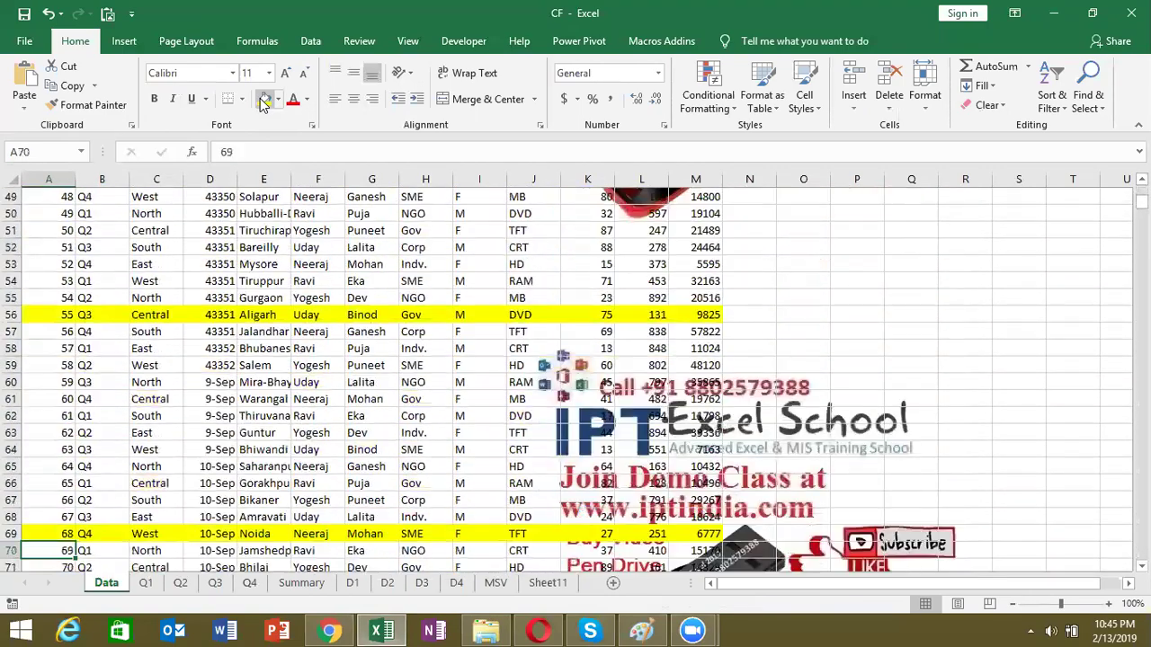
{"action": "key", "text": "Down"}
{"action": "key", "text": "Down"}
{"action": "key", "text": "Down"}
{"action": "key", "text": "Down"}
{"action": "key", "text": "Down"}
{"action": "key", "text": "Down"}
{"action": "key", "text": "Down"}
{"action": "key", "text": "Down"}
{"action": "key", "text": "Down"}
{"action": "key", "text": "Down"}
{"action": "key", "text": "Down"}
{"action": "key", "text": "Down"}
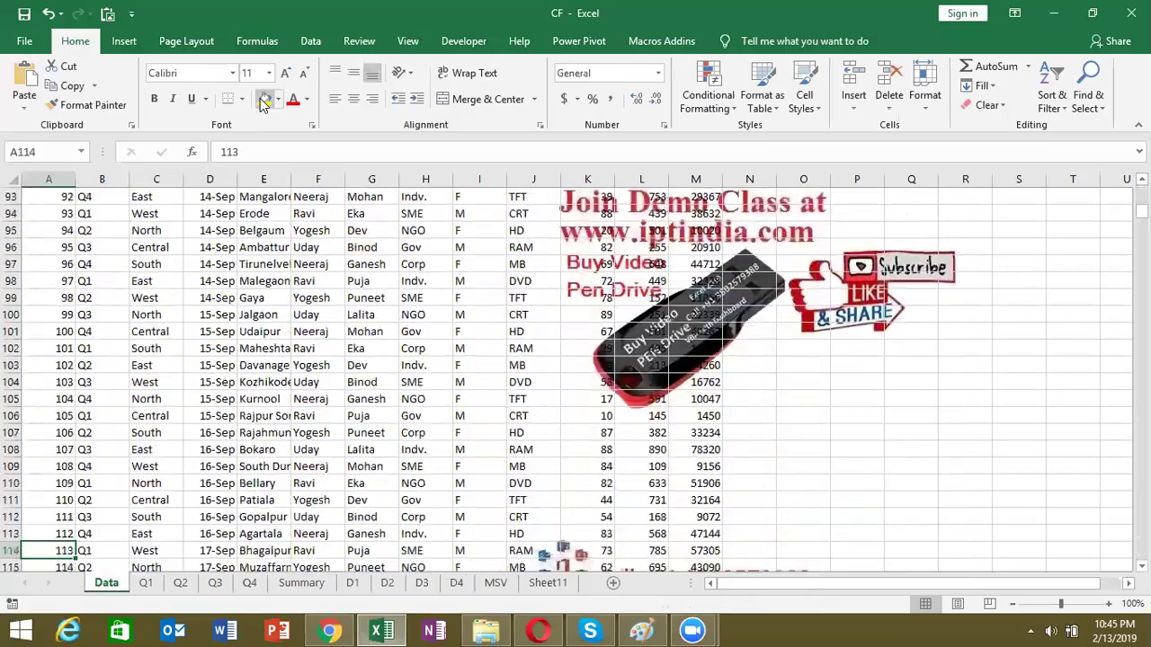
{"action": "key", "text": "Down"}
{"action": "key", "text": "Down"}
{"action": "key", "text": "Down"}
{"action": "key", "text": "Up"}
{"action": "key", "text": "Up"}
{"action": "key", "text": "Up"}
{"action": "key", "text": "Up"}
{"action": "key", "text": "Up"}
{"action": "key", "text": "Up"}
{"action": "key", "text": "Up"}
{"action": "key", "text": "Up"}
{"action": "key", "text": "Up"}
{"action": "key", "text": "Up"}
{"action": "key", "text": "Up"}
{"action": "key", "text": "Up"}
{"action": "key", "text": "Up"}
{"action": "key", "text": "Up"}
{"action": "key", "text": "Up"}
{"action": "key", "text": "Up"}
{"action": "key", "text": "Up"}
{"action": "key", "text": "Up"}
{"action": "key", "text": "Up"}
{"action": "key", "text": "Up"}
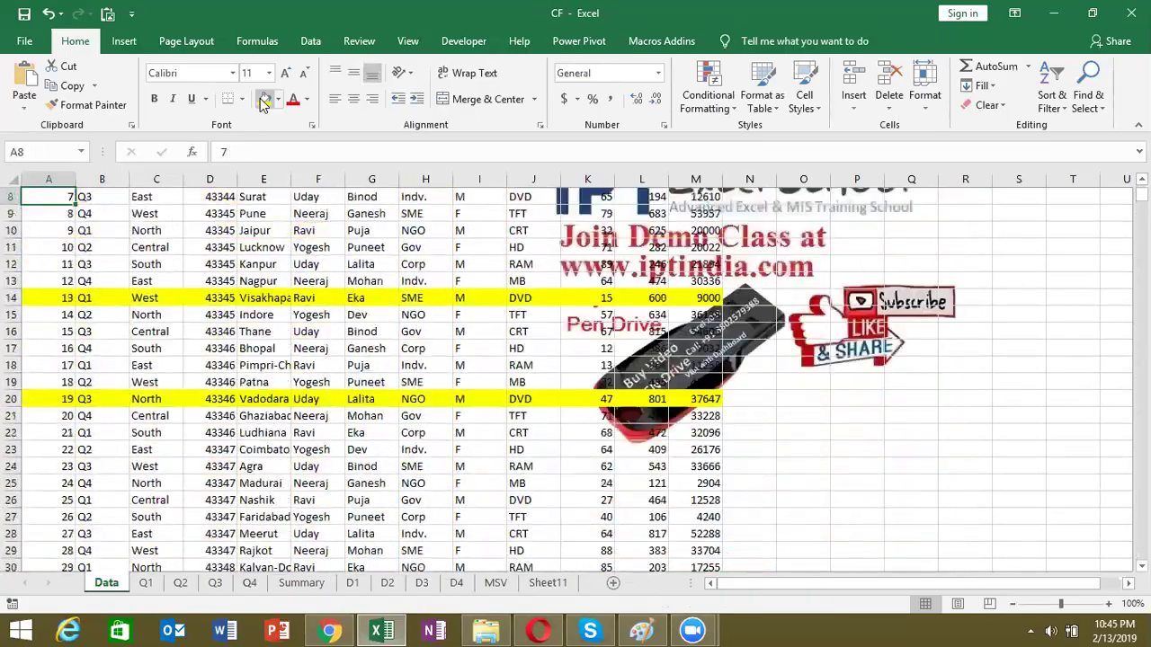
{"action": "key", "text": "Up"}
{"action": "key", "text": "Up"}
{"action": "key", "text": "Up"}
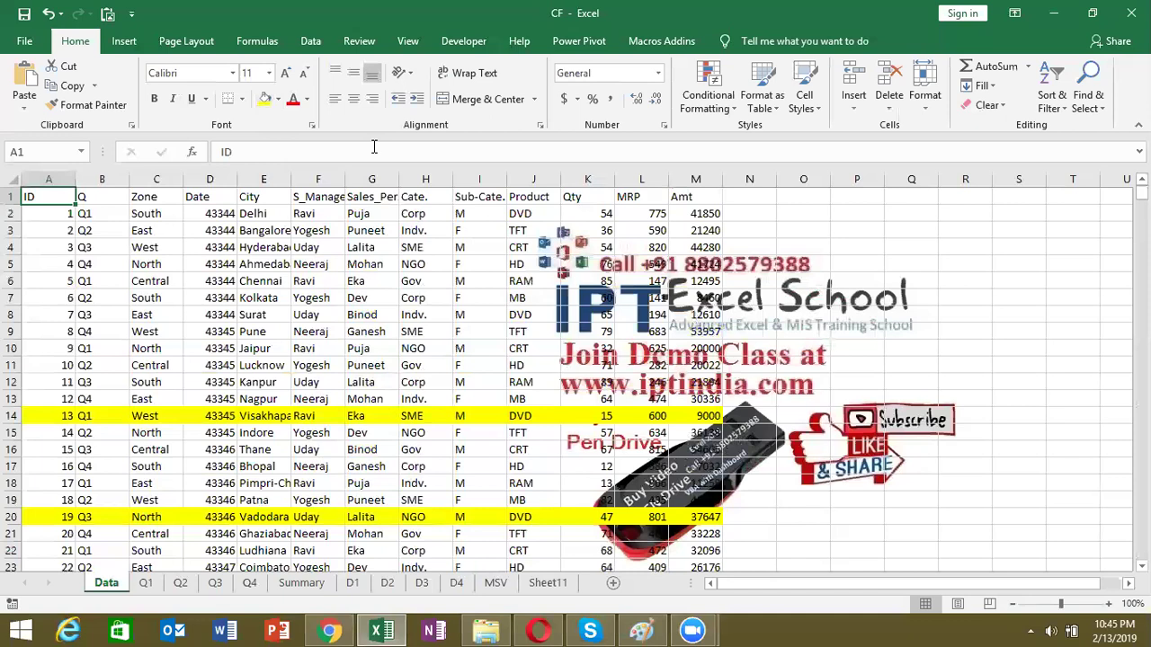
- Turn on Filter for the sales table headers and open the Sales_Person filter dropdown
{"action": "left_click", "coordinate": [1052, 99]}
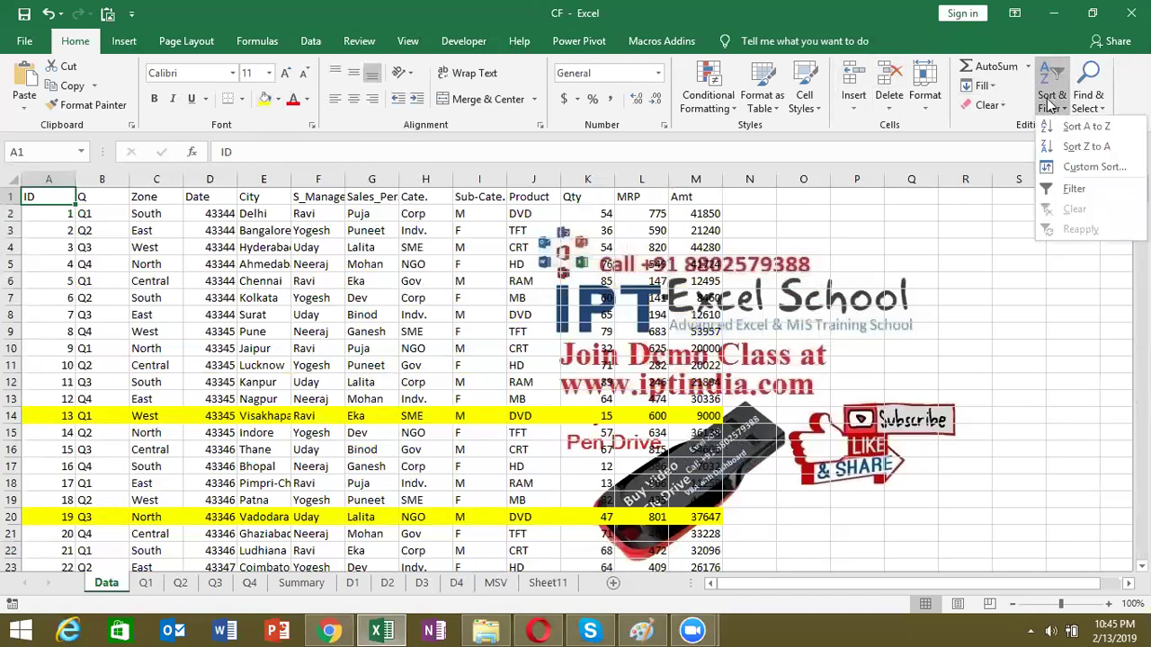
{"action": "left_click", "coordinate": [1084, 191]}
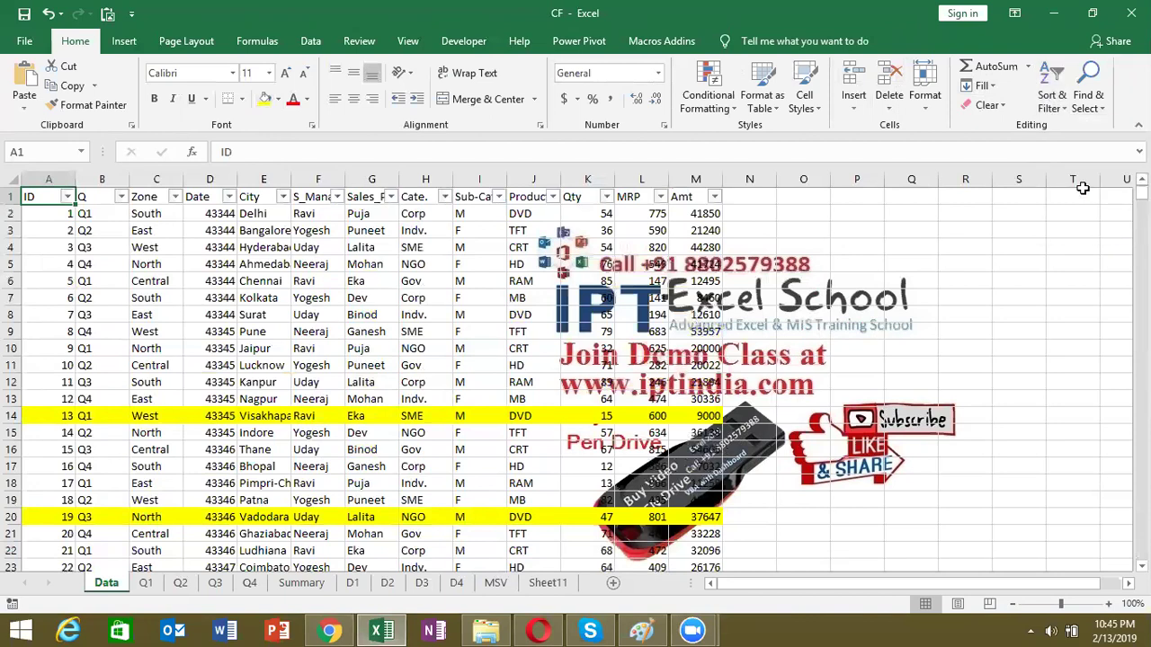
{"action": "left_click", "coordinate": [527, 180]}
{"action": "left_click", "coordinate": [95, 413]}
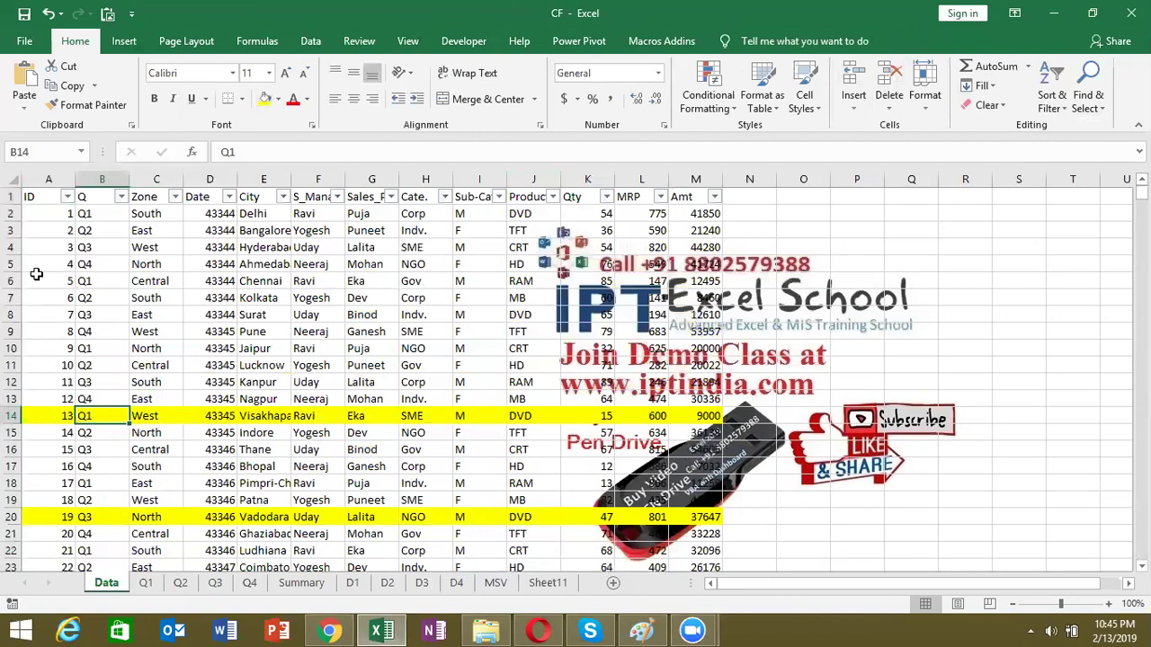
{"action": "left_click", "coordinate": [219, 395]}
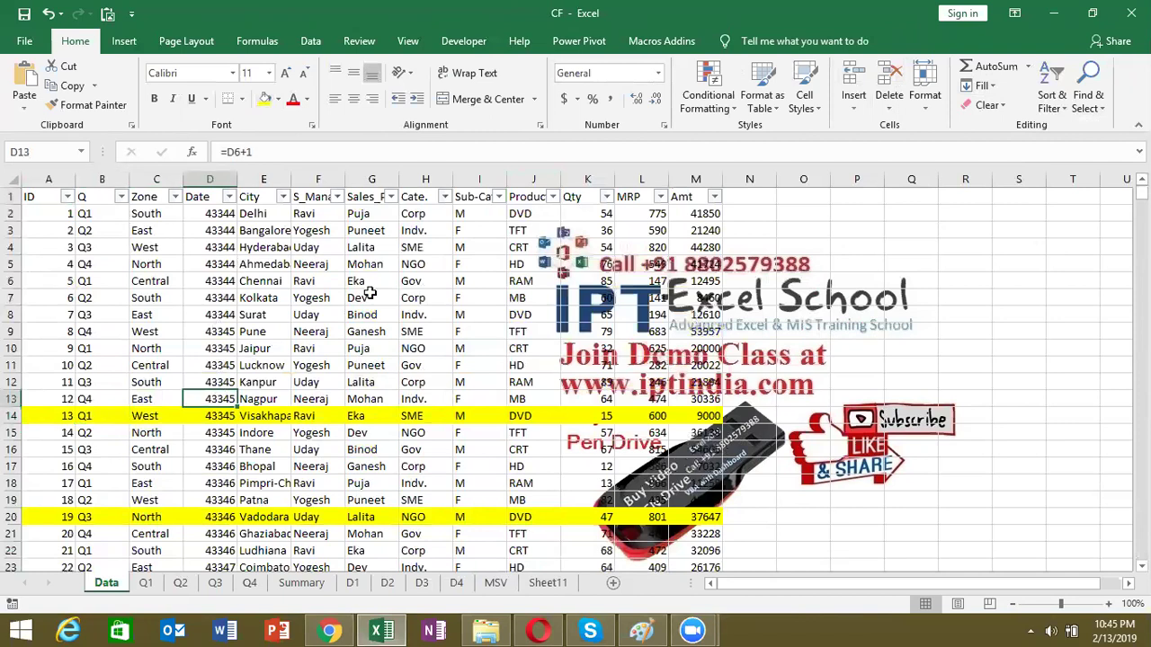
{"action": "left_click", "coordinate": [391, 197]}
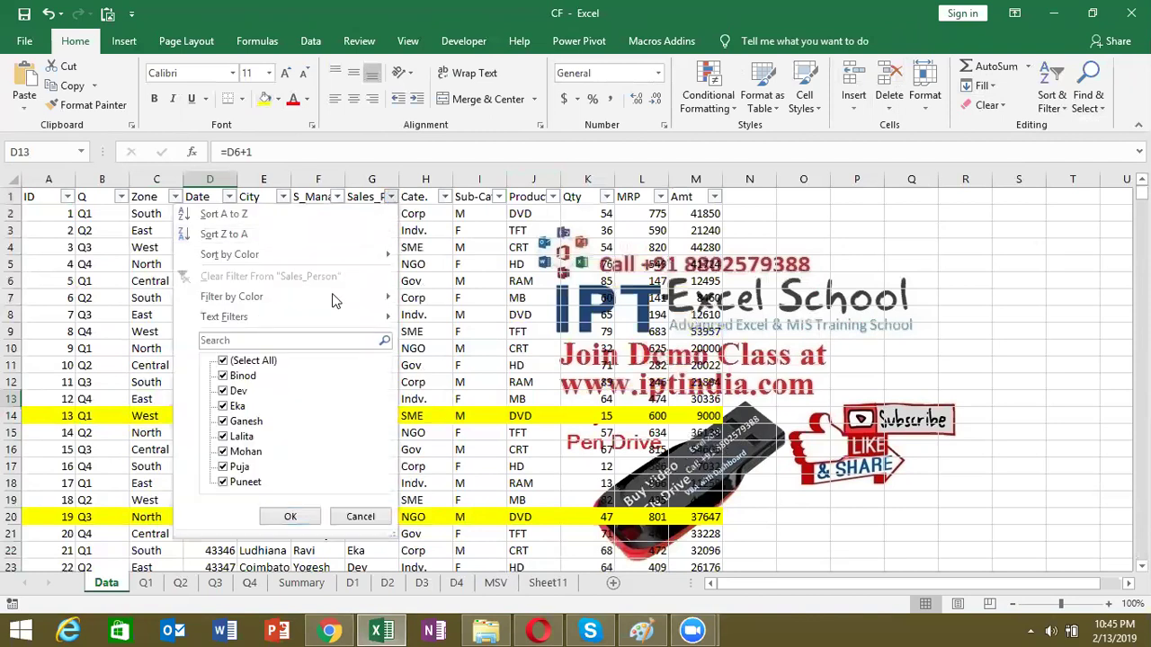
- Filter Sales_Person by yellow cell colour, leaving 5 of 1782 records visible
{"action": "mouse_move", "coordinate": [330, 304]}
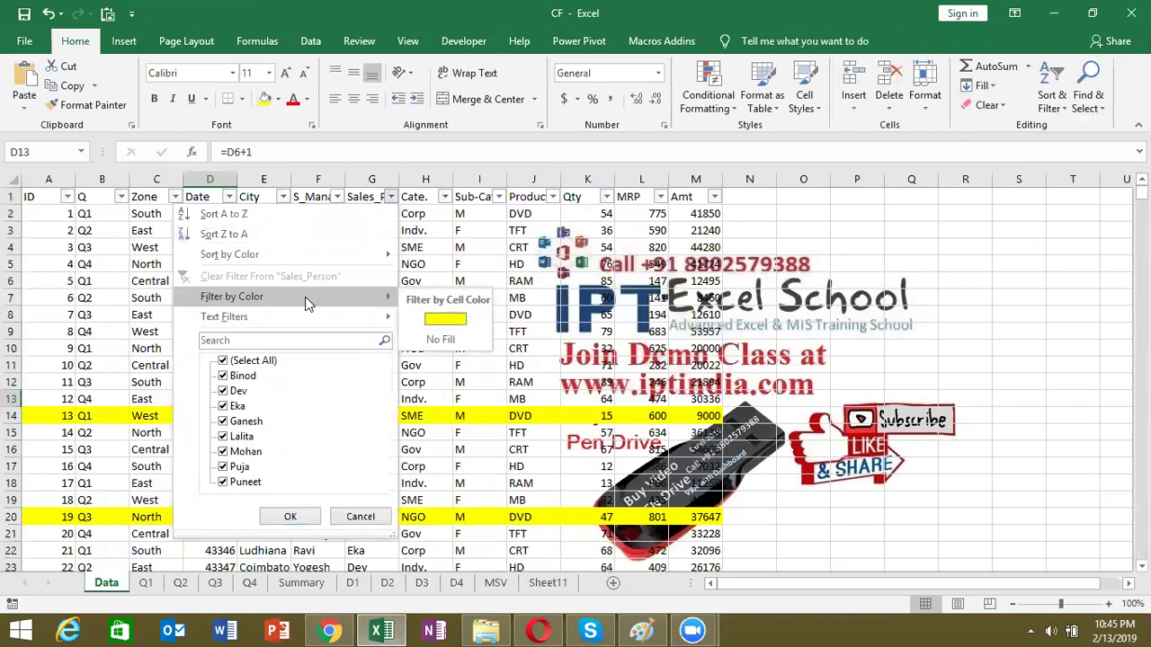
{"action": "left_click", "coordinate": [438, 317]}
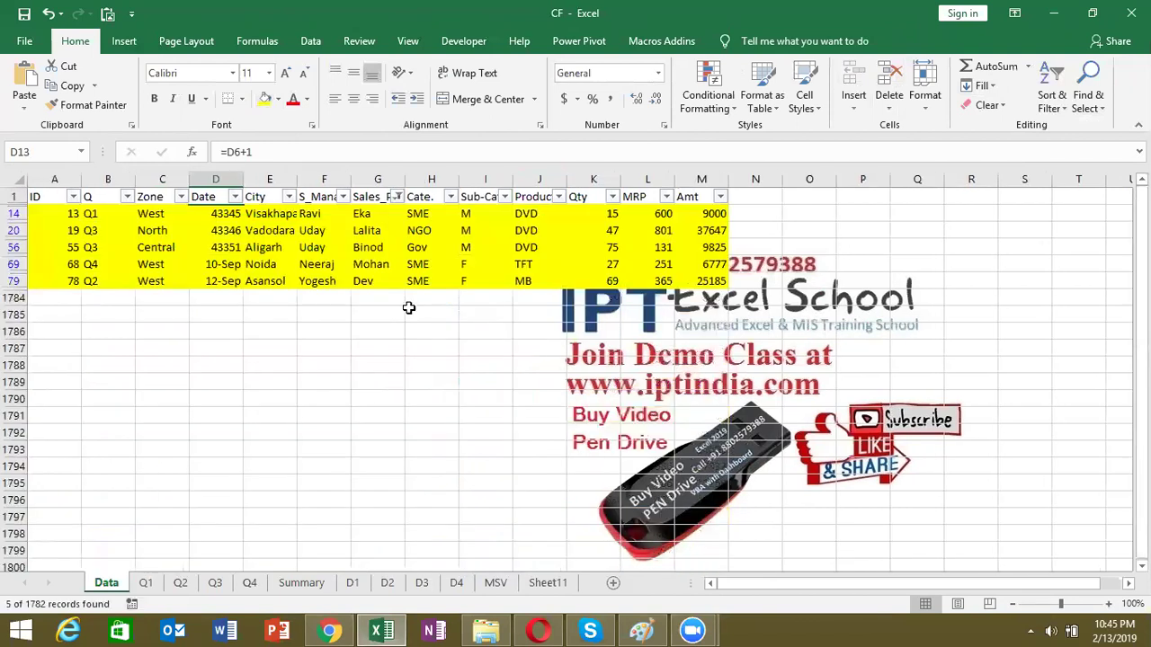
{"action": "left_click", "coordinate": [131, 230]}
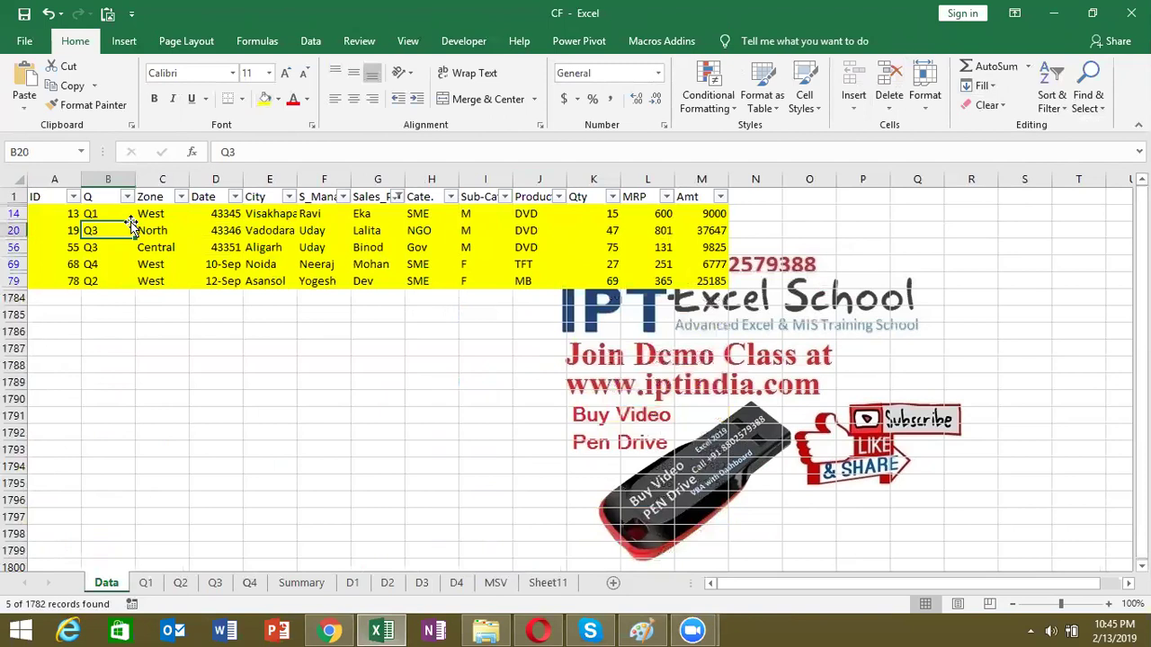
- Select the whole filtered table A1:M79 starting from A1, dismissing the Go To prompt
{"action": "key", "text": "Up"}
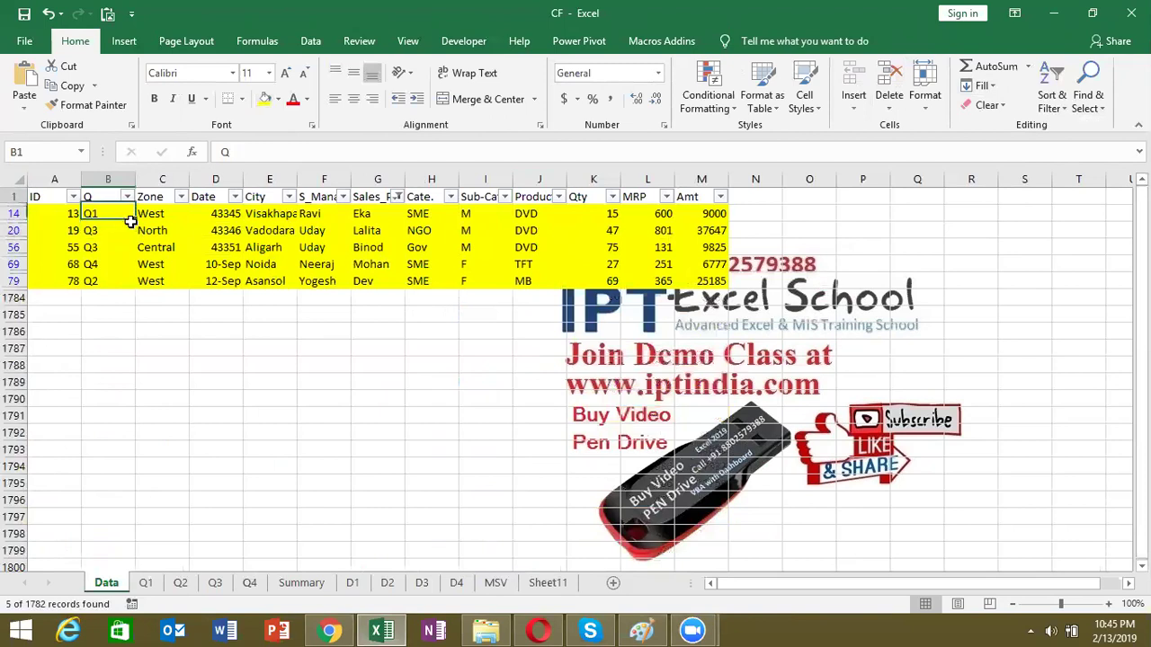
{"action": "key", "text": "Up"}
{"action": "key", "text": "Left"}
{"action": "key", "text": "ctrl+shift+Right"}
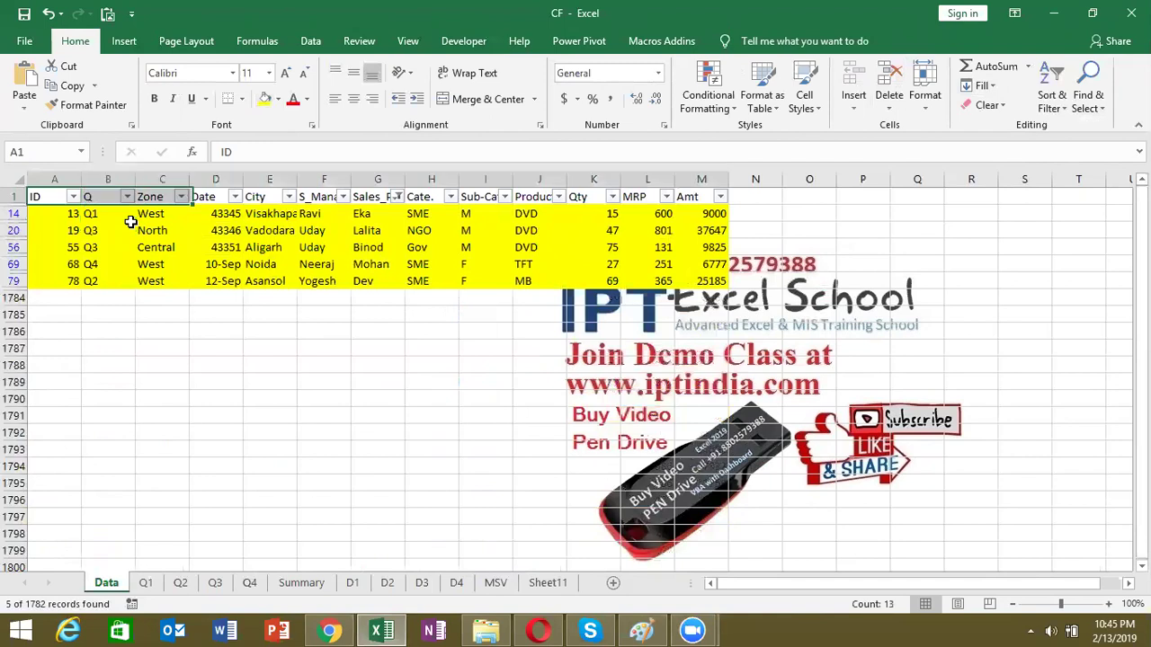
{"action": "key", "text": "ctrl+shift+Down"}
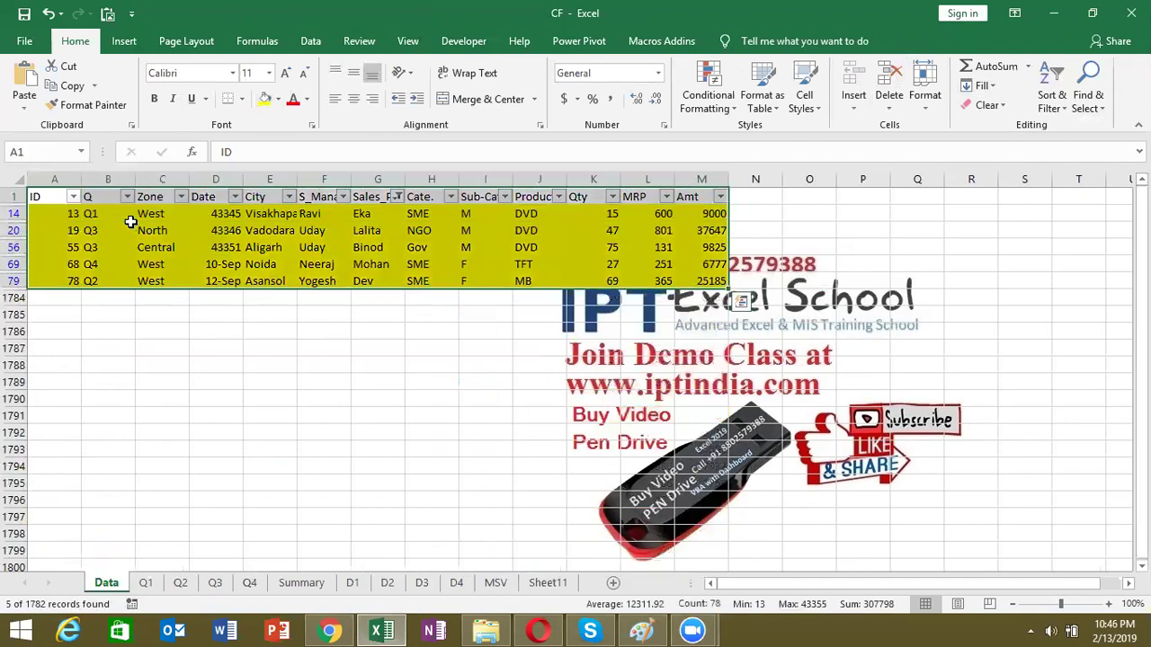
{"action": "key", "text": "F5"}
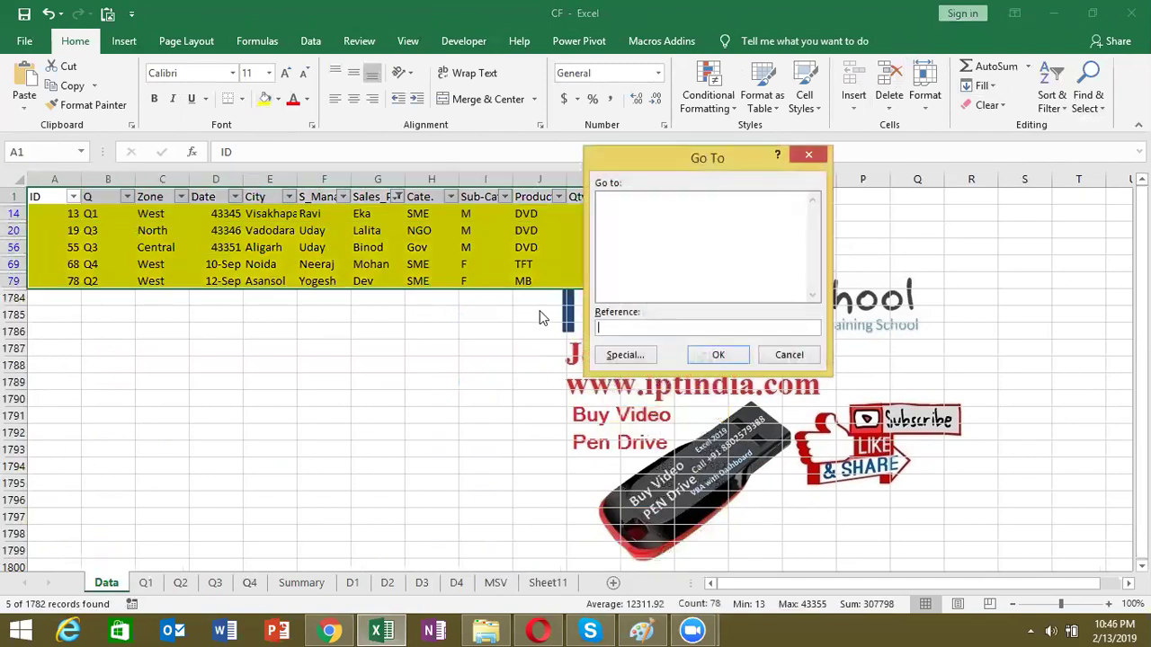
{"action": "key", "text": "Escape"}
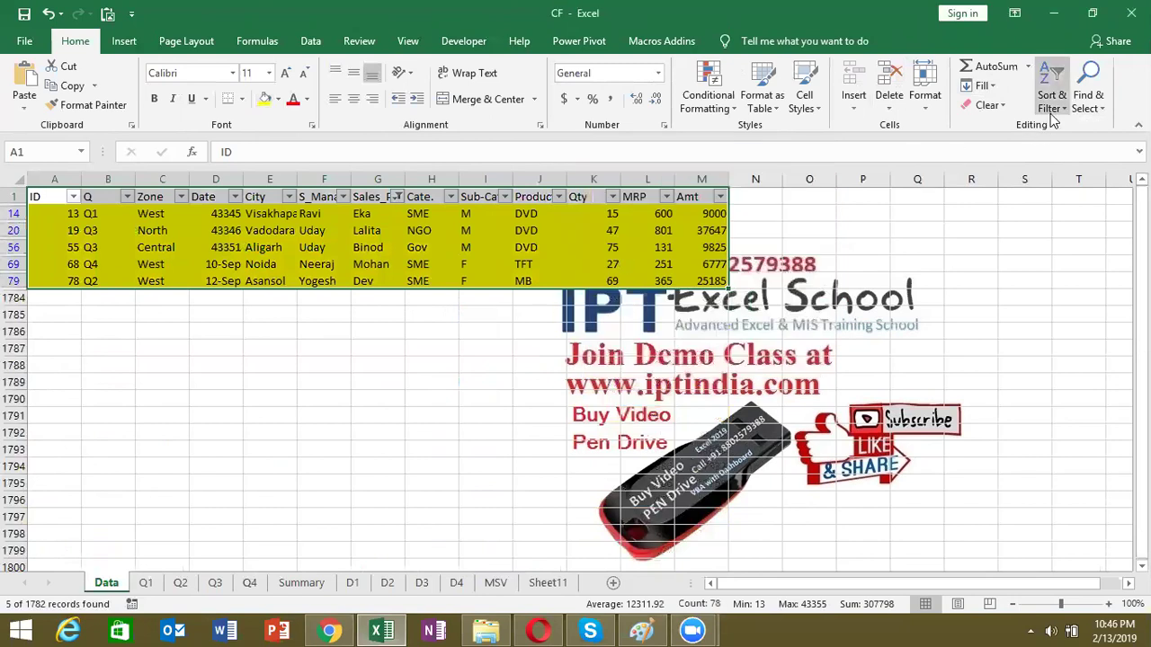
- Select visible cells only through Go To Special and copy the header and yellow rows
{"action": "left_click", "coordinate": [1097, 108]}
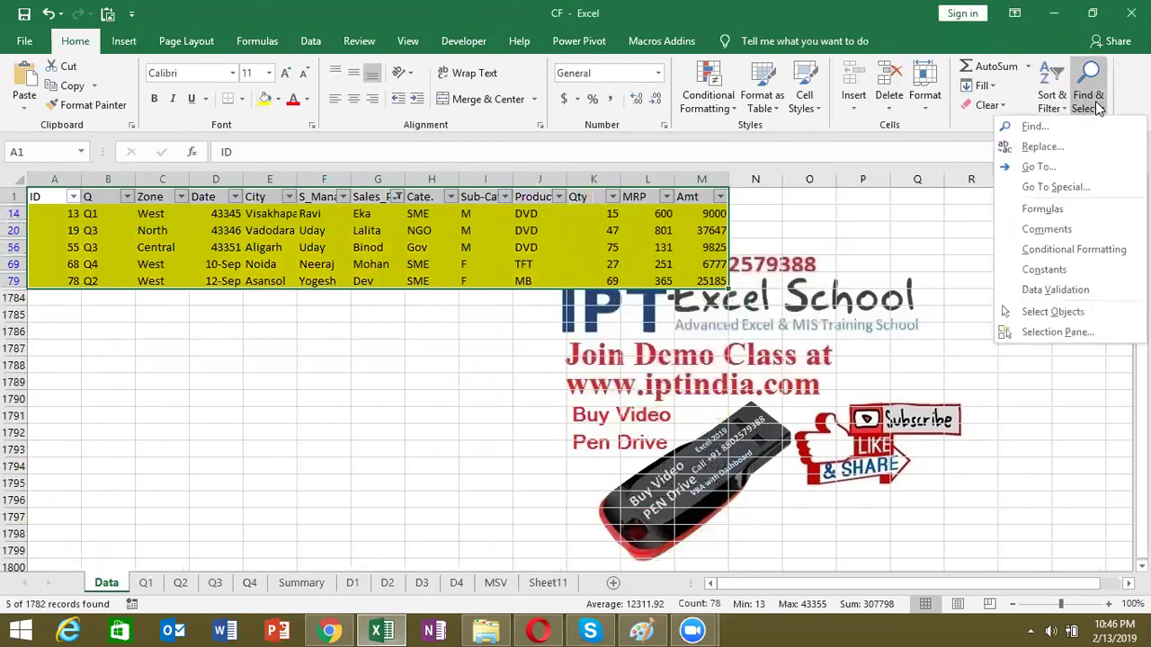
{"action": "left_click", "coordinate": [1062, 194]}
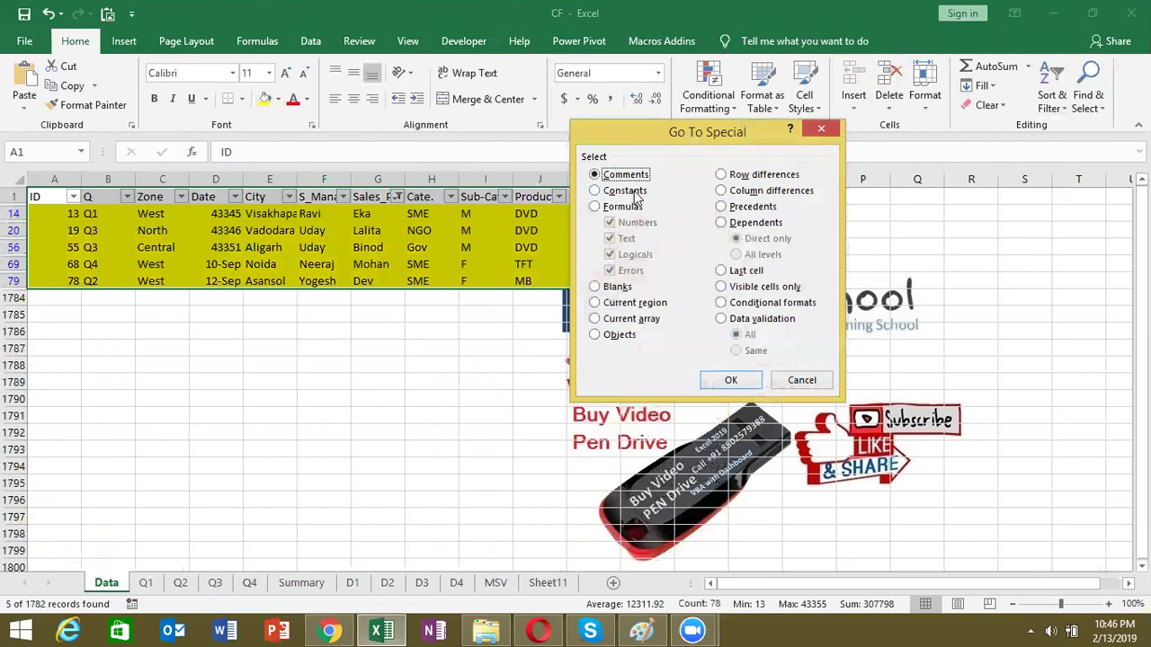
{"action": "left_click", "coordinate": [730, 288]}
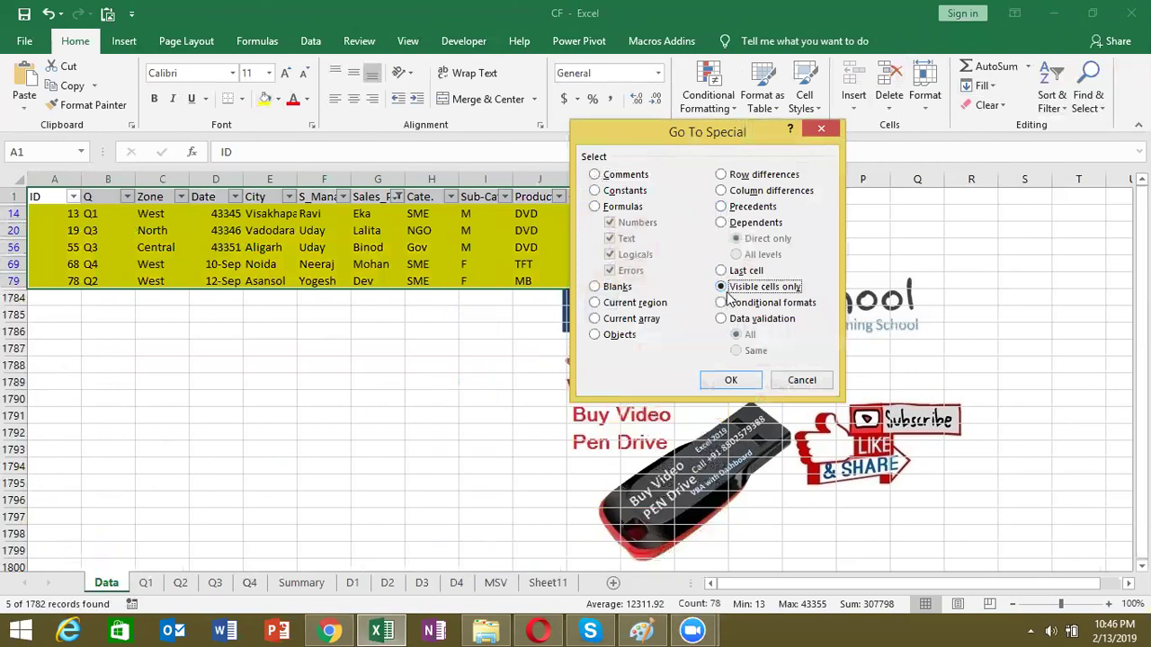
{"action": "left_click", "coordinate": [740, 387]}
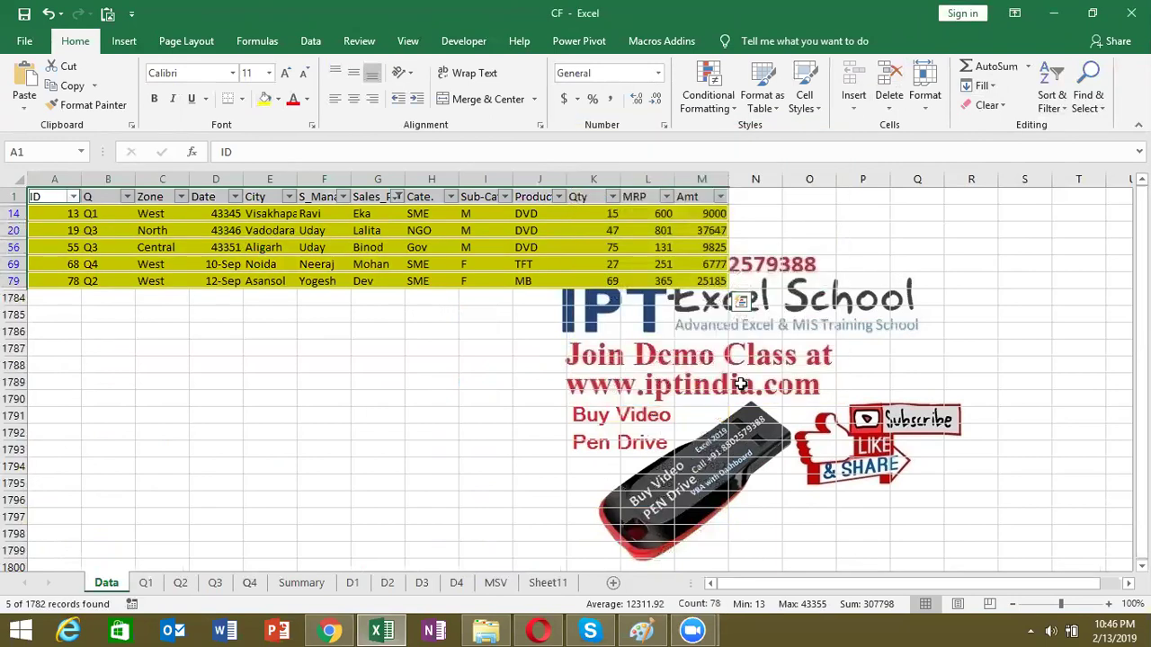
{"action": "key", "text": "ctrl+c"}
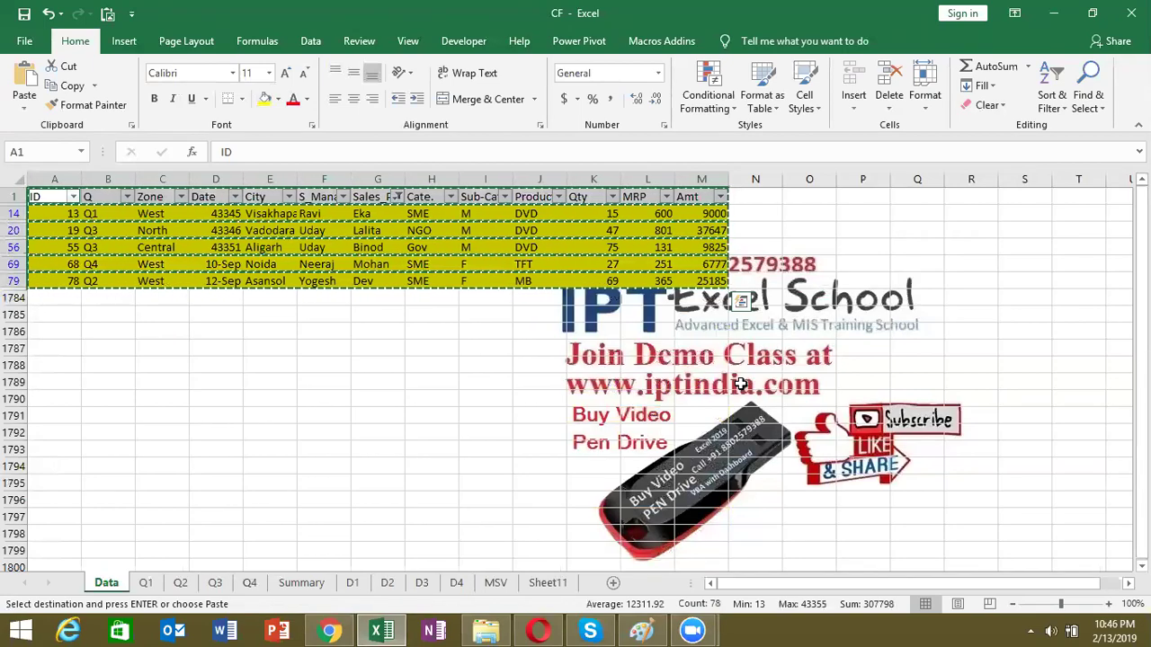
- Minimise the workbook with Windows+D to reveal the desktop
{"action": "key", "text": "super+d"}
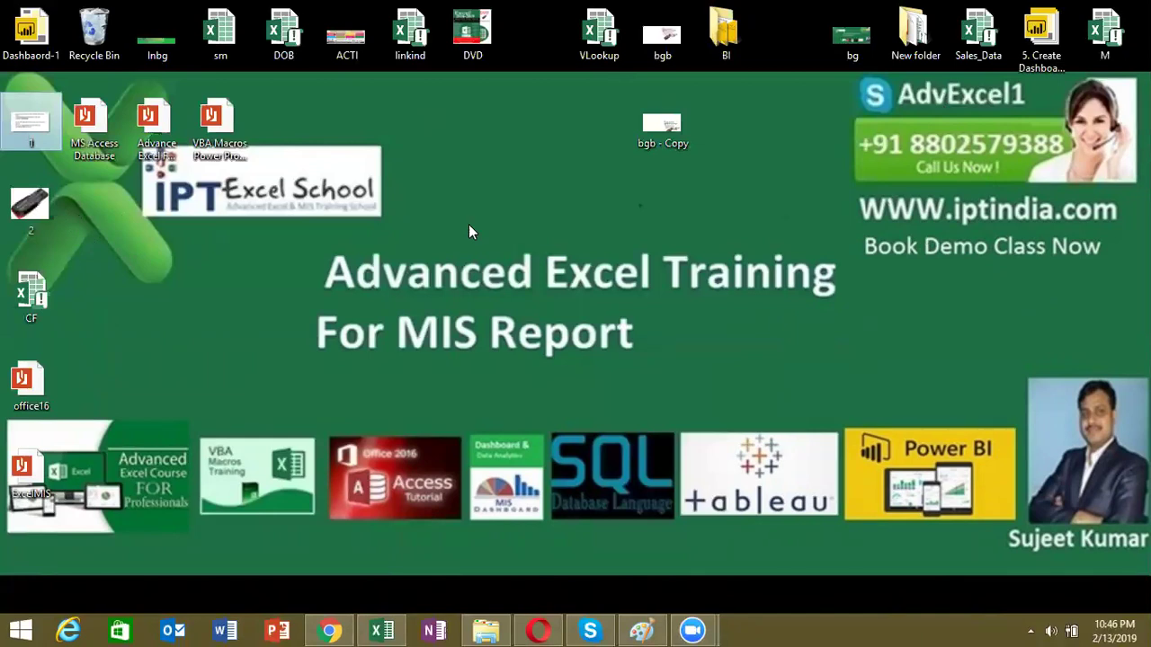
{"action": "mouse_move", "coordinate": [691, 629]}
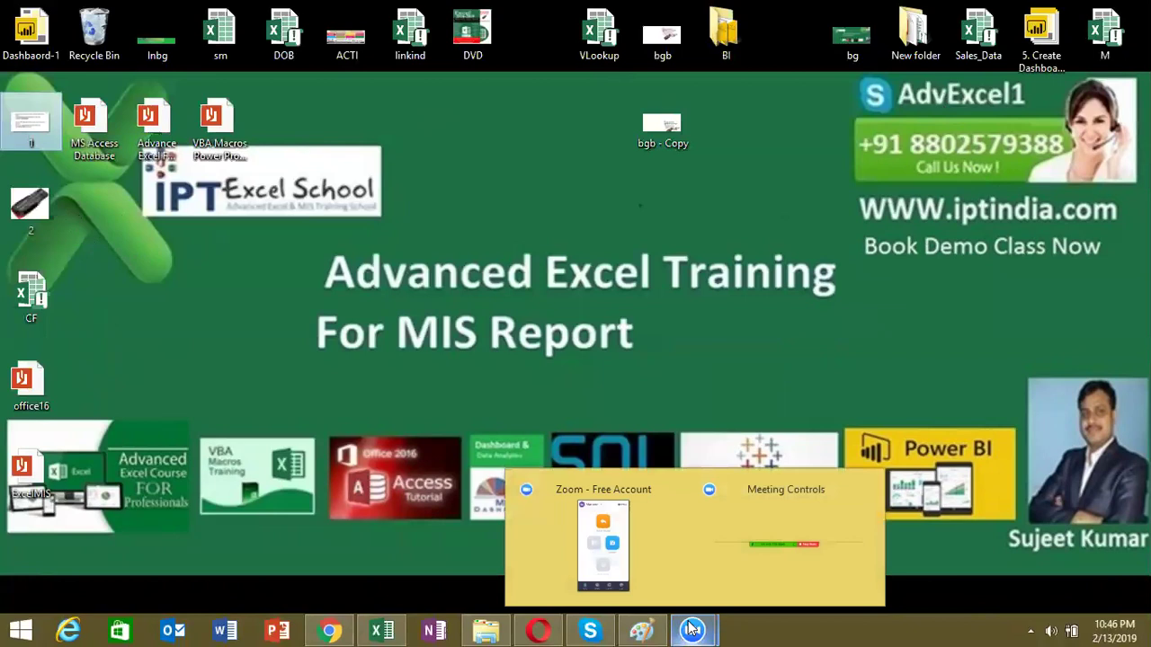